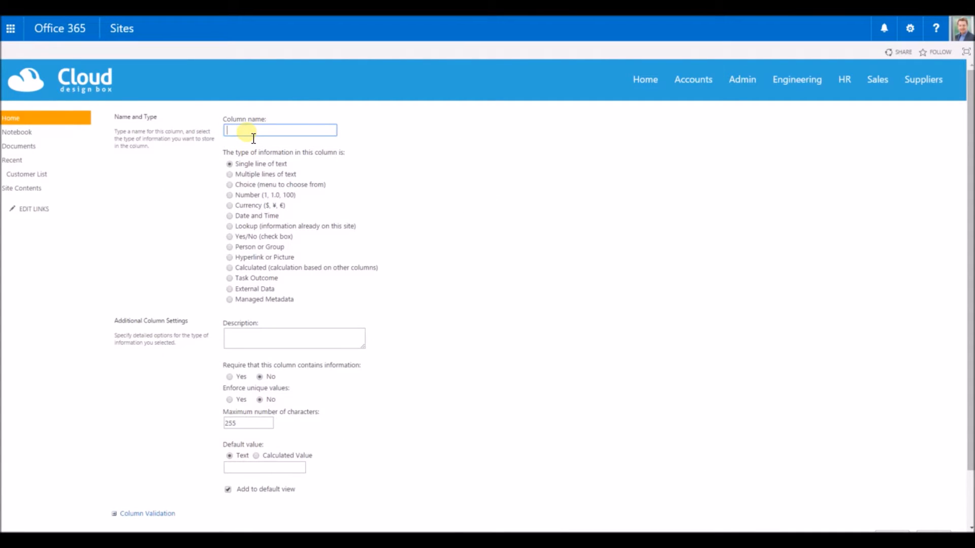
Create a Postal Address column of type Multiple lines of text in the Customer List.
{"action": "type", "text": "Address"}
{"action": "type", "text": "Postal"}
{"action": "left_click", "coordinate": [231, 174]}
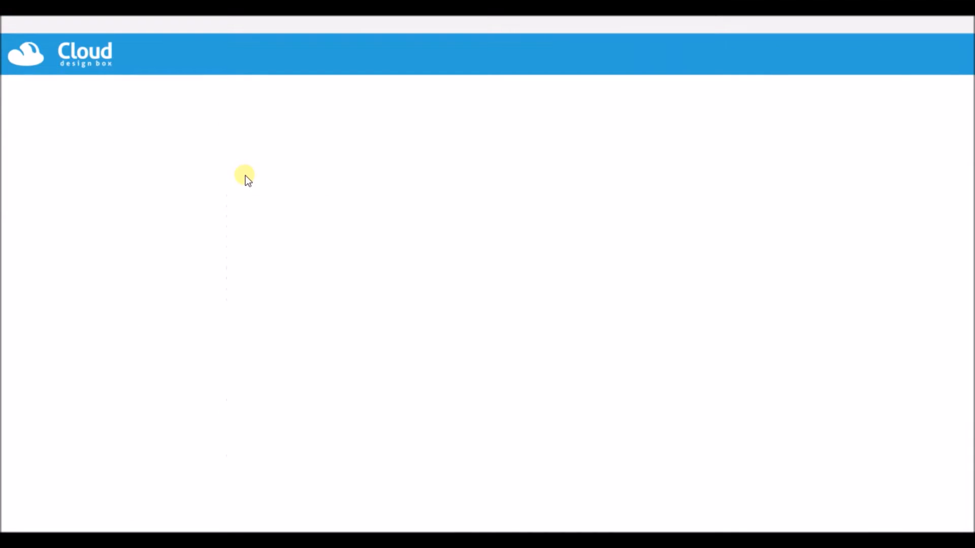
{"action": "scroll", "coordinate": [354, 205], "scroll_direction": "down", "scroll_amount": 1}
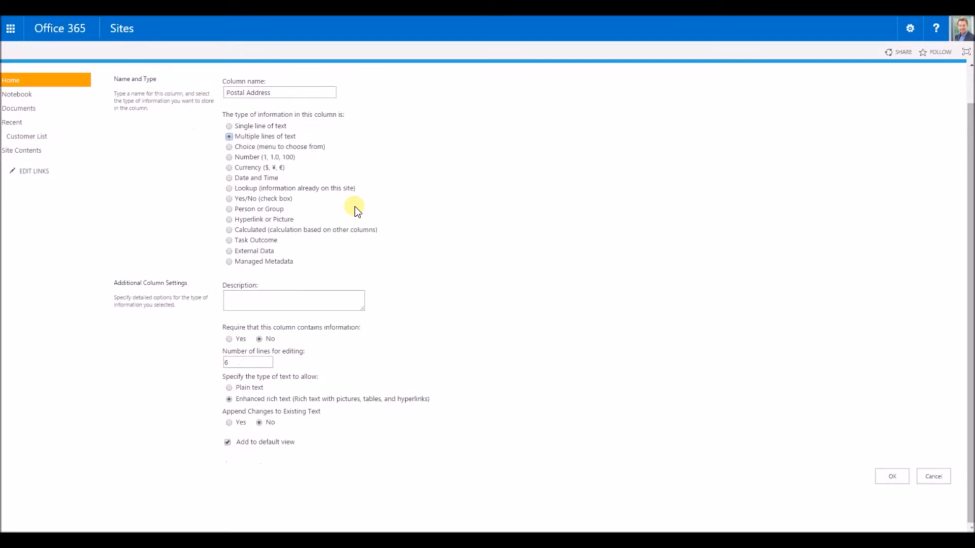
{"action": "left_click", "coordinate": [893, 476]}
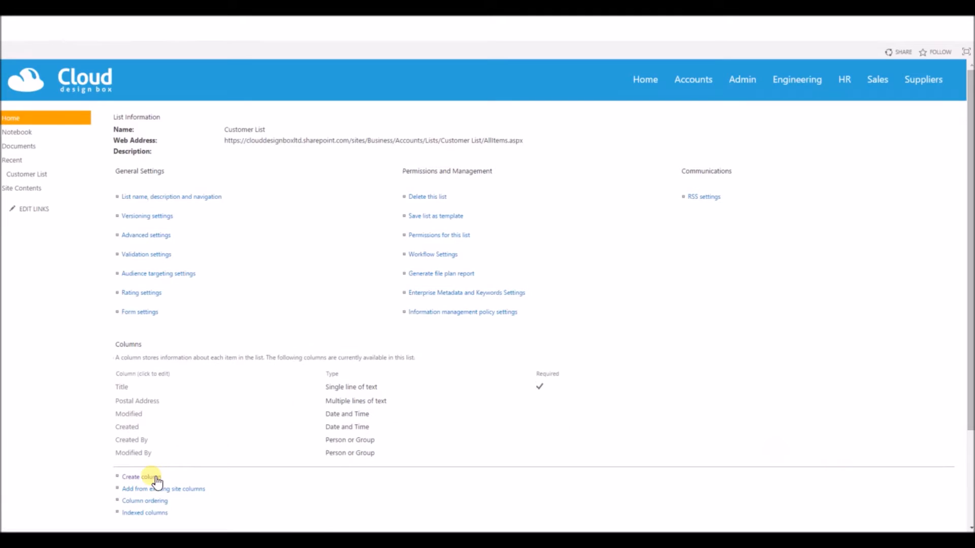
Create a single line of text column named VAT Registration Number in the Customer List.
{"action": "left_click", "coordinate": [161, 467]}
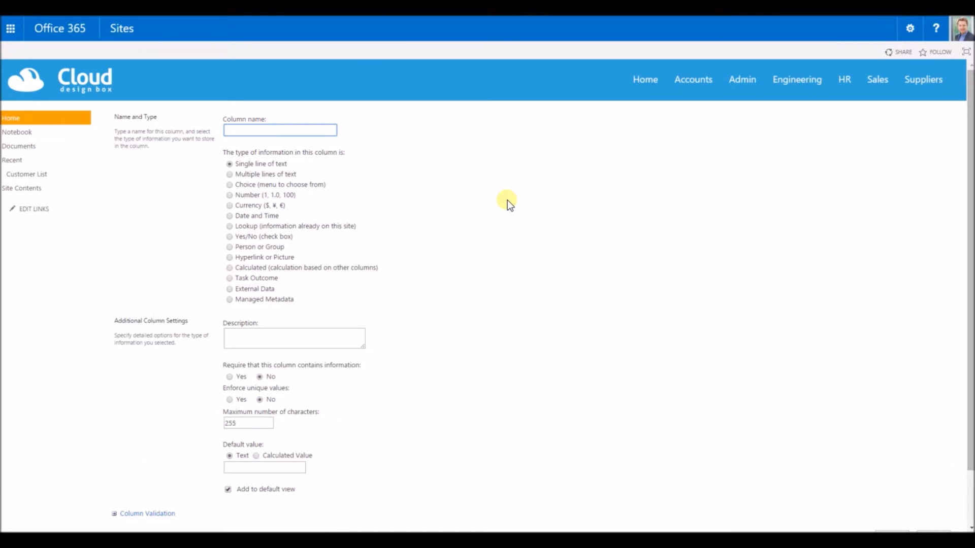
{"action": "type", "text": "VAT Registration Number"}
{"action": "scroll", "coordinate": [396, 257], "scroll_direction": "down", "scroll_amount": 1}
{"action": "left_click", "coordinate": [896, 477]}
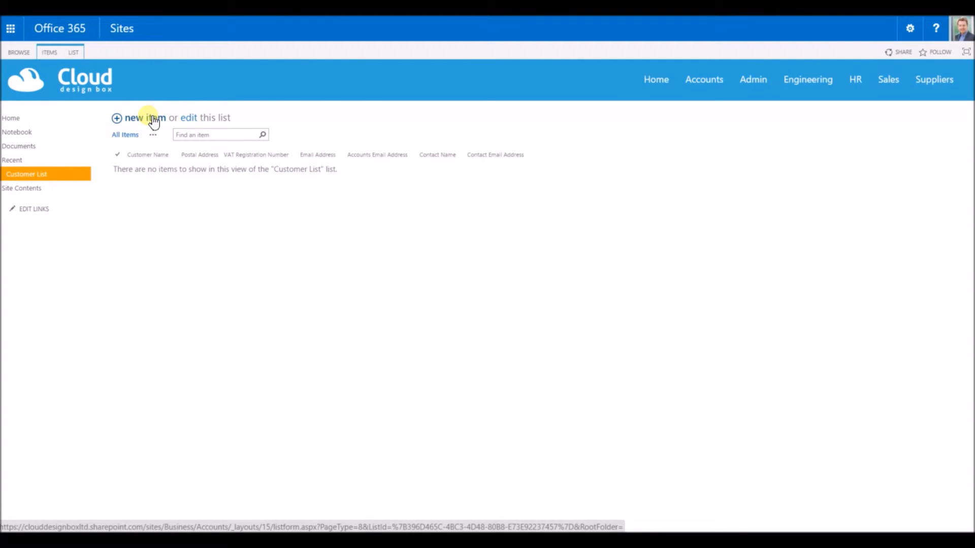
Start a customer item for Cloud Design Box and enter its postal address, VAT registration number, e-mail addresses and the contact's full name.
{"action": "left_click", "coordinate": [153, 122]}
{"action": "type", "text": "Cloud Design Box"}
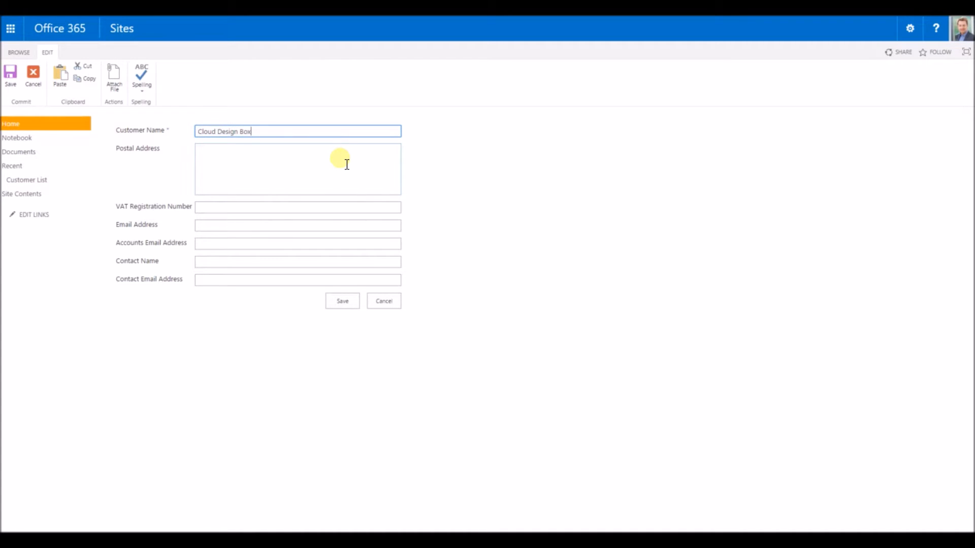
{"action": "left_click", "coordinate": [346, 164]}
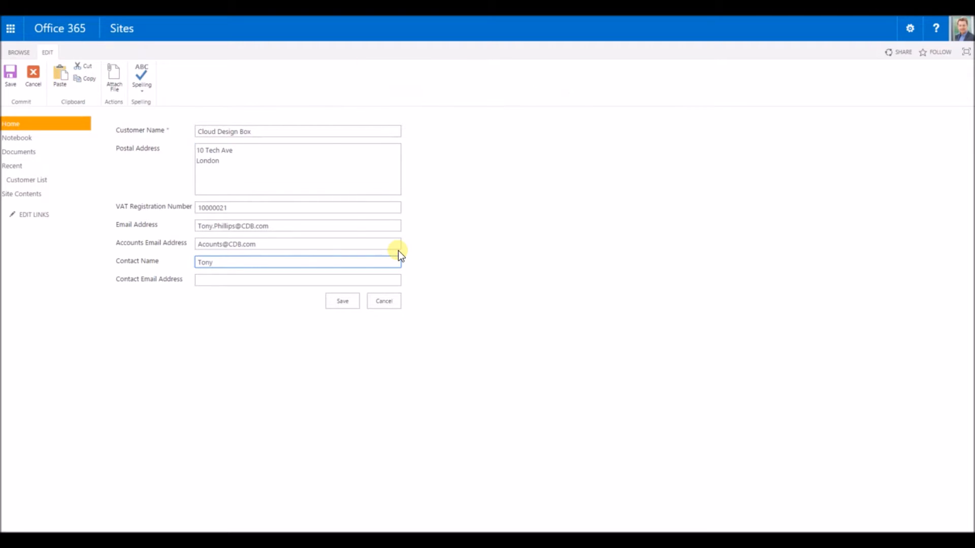
{"action": "type", "text": "Phillips"}
Copy the customer's Email Address value into the Contact Email Address field.
{"action": "left_click_drag", "start_coordinate": [284, 227], "coordinate": [142, 211]}
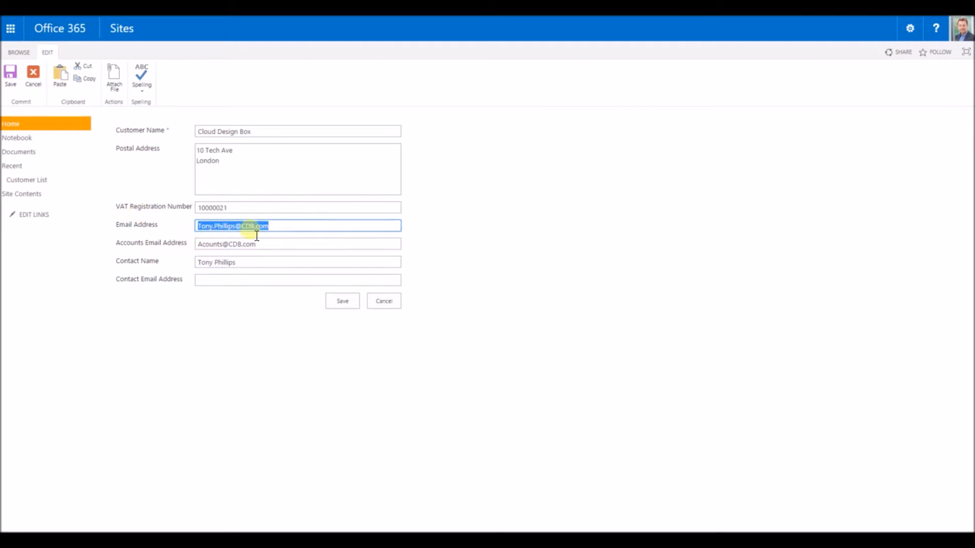
{"action": "key", "text": "ctrl+c"}
{"action": "left_click", "coordinate": [233, 280]}
{"action": "key", "text": "ctrl+v"}
Replace the part before the @ in the Email Address with "info" and save the customer item.
{"action": "left_click", "coordinate": [239, 230]}
{"action": "left_click_drag", "start_coordinate": [239, 229], "coordinate": [96, 220]}
{"action": "type", "text": "in"}
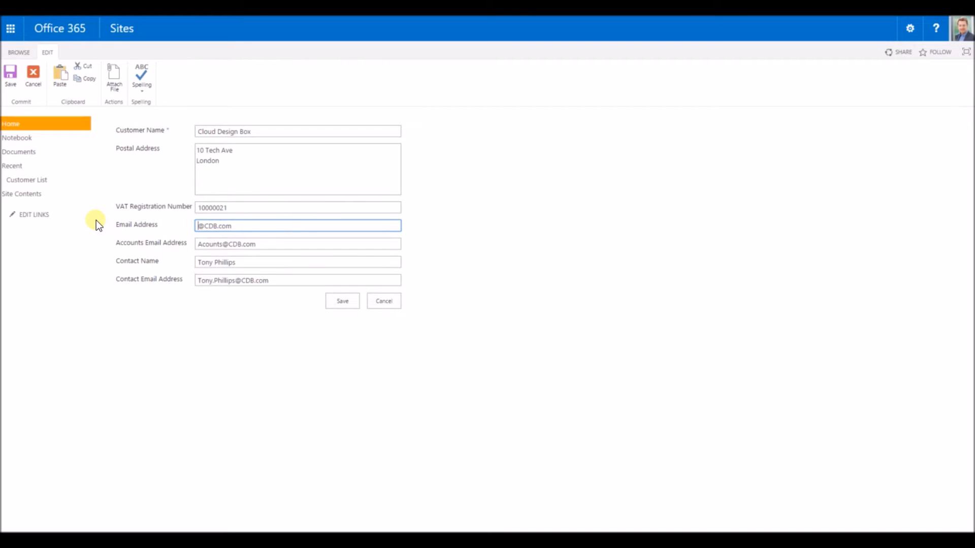
{"action": "type", "text": "fo"}
{"action": "left_click", "coordinate": [350, 301]}
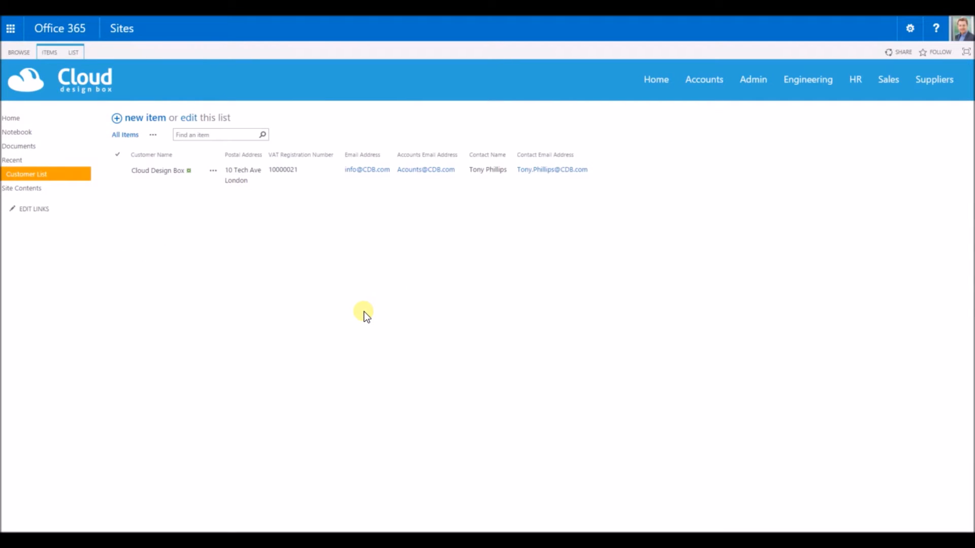
Add a Custom List app named Remittance Advice to the site.
{"action": "left_click", "coordinate": [909, 29]}
{"action": "left_click", "coordinate": [863, 150]}
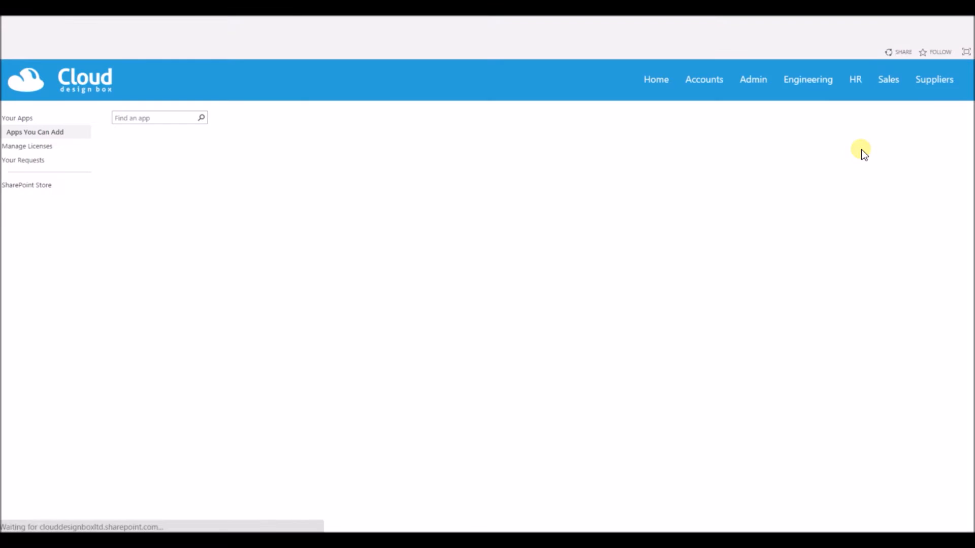
{"action": "left_click", "coordinate": [231, 177]}
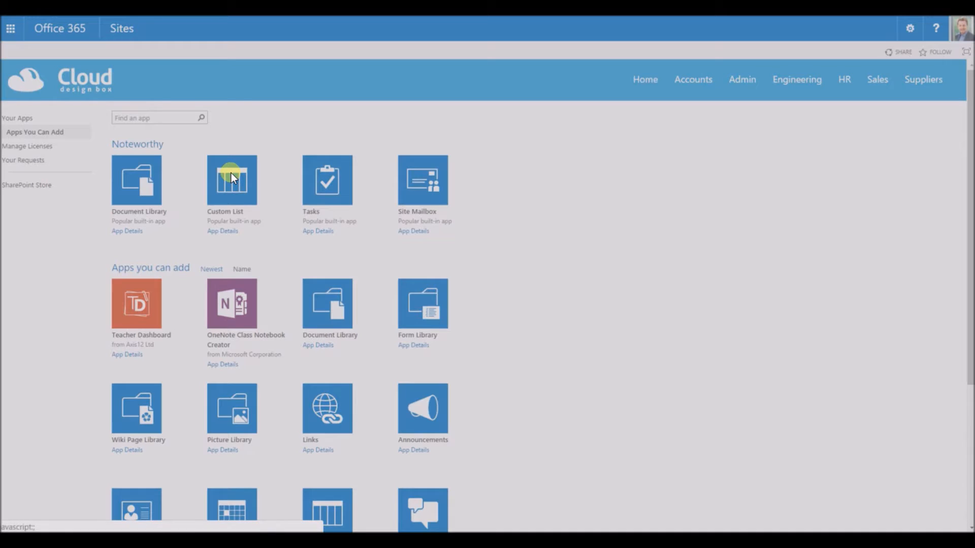
{"action": "type", "text": "Remittance"}
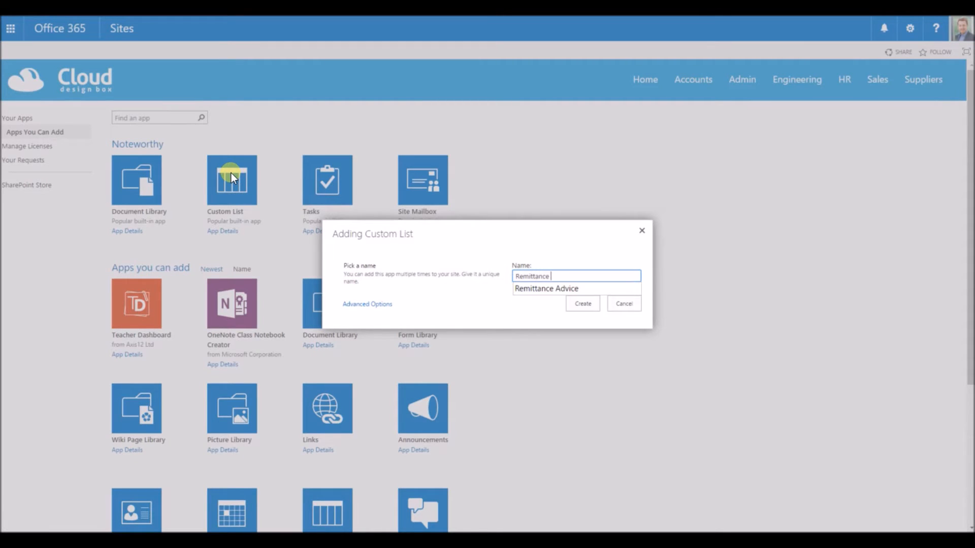
{"action": "key", "text": "Down"}
{"action": "left_click", "coordinate": [563, 288]}
{"action": "left_click", "coordinate": [582, 303]}
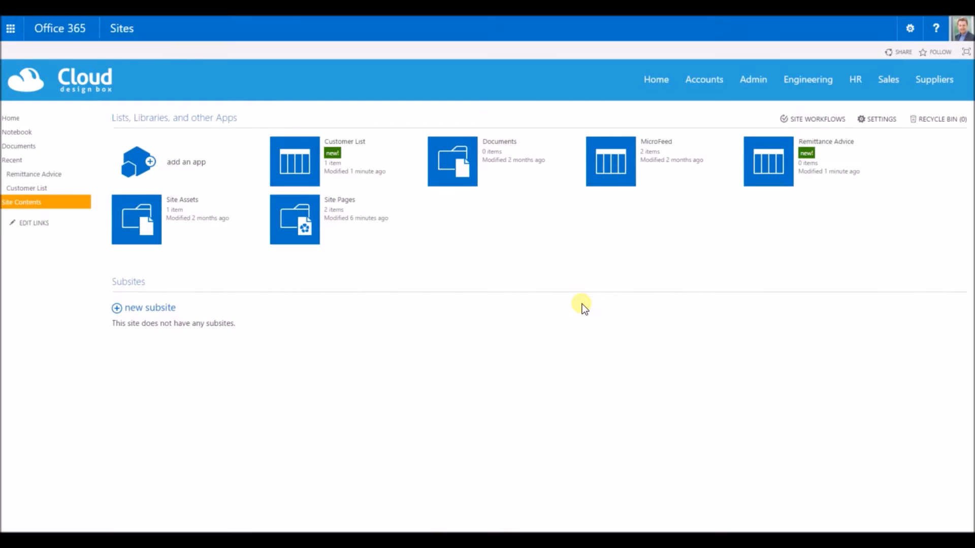
Open the settings of the Remittance Advice list and start creating a column.
{"action": "left_click", "coordinate": [769, 163]}
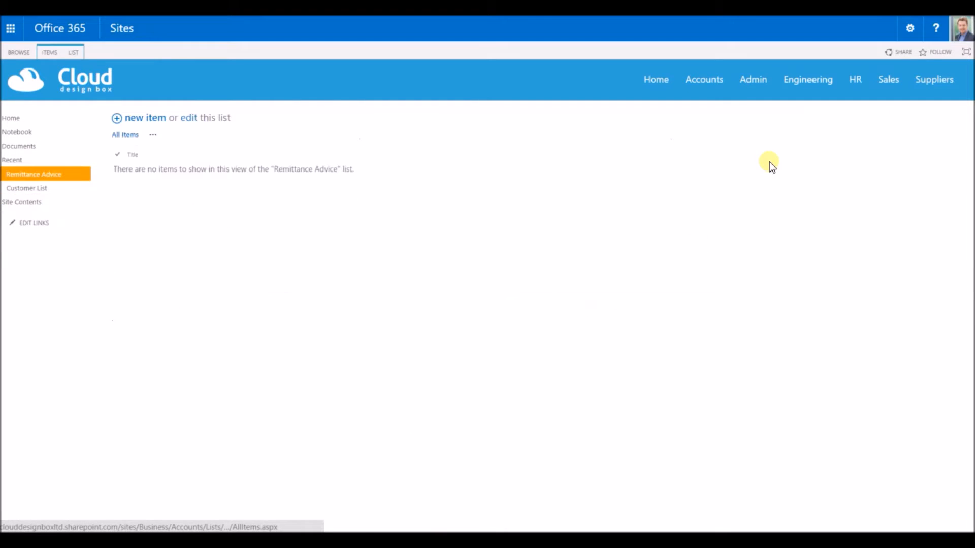
{"action": "left_click", "coordinate": [74, 53]}
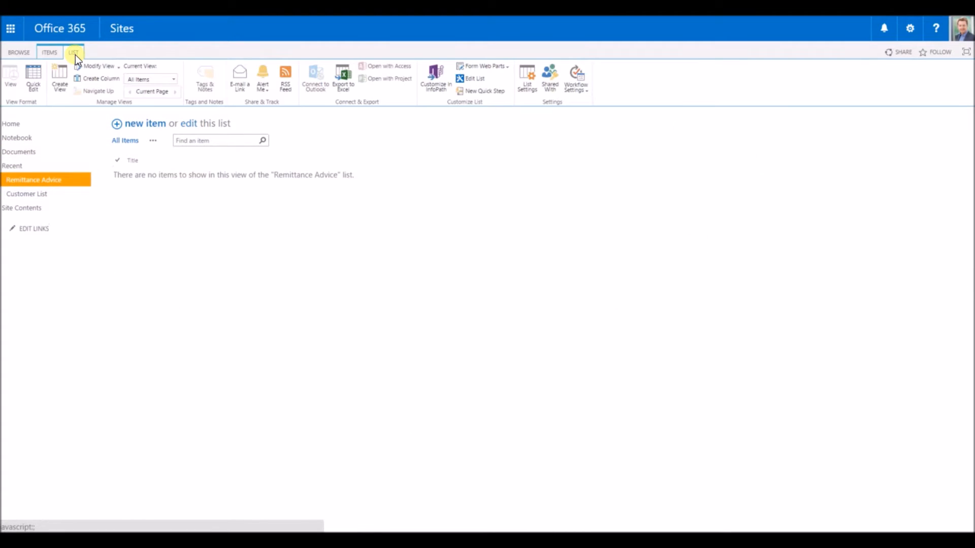
{"action": "left_click", "coordinate": [519, 87]}
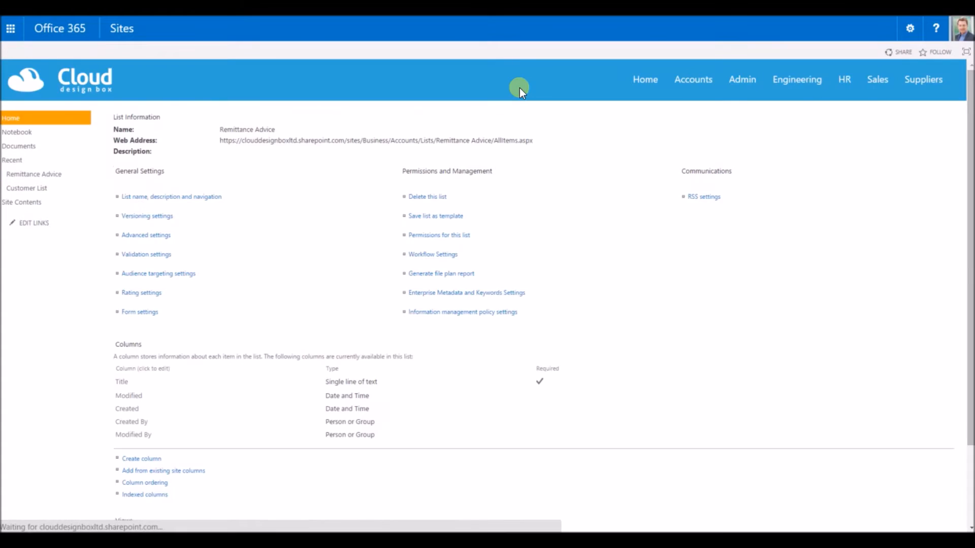
{"action": "scroll", "coordinate": [187, 350], "scroll_direction": "down", "scroll_amount": 1}
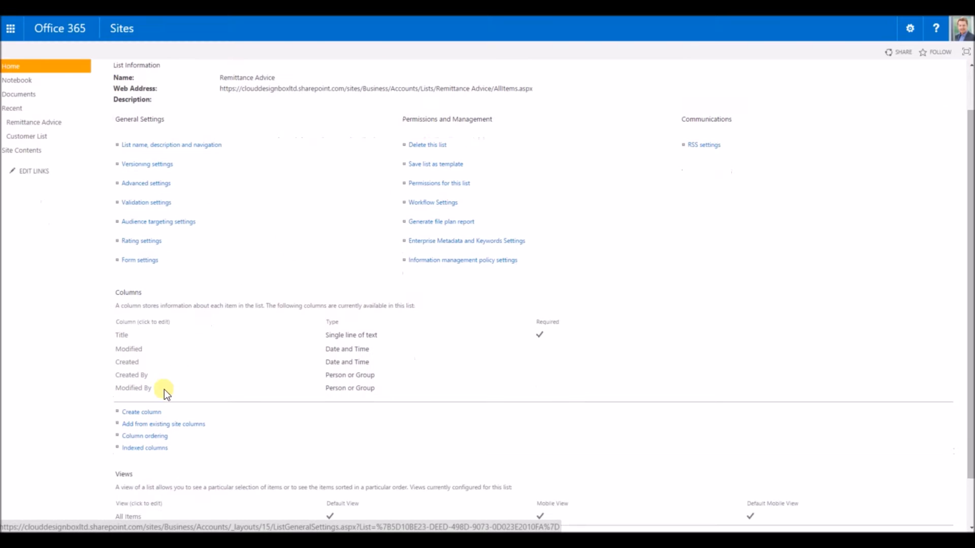
{"action": "left_click", "coordinate": [148, 412]}
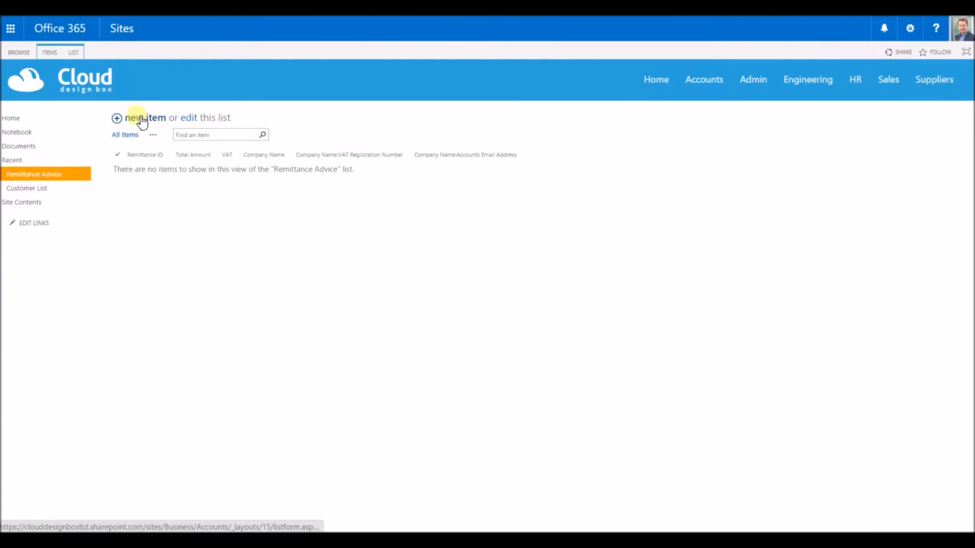
Add a remittance item with ID 00001, Total Amount 500, VAT 100 and company Cloud Design Box, and save it.
{"action": "left_click", "coordinate": [141, 120]}
{"action": "type", "text": "00001"}
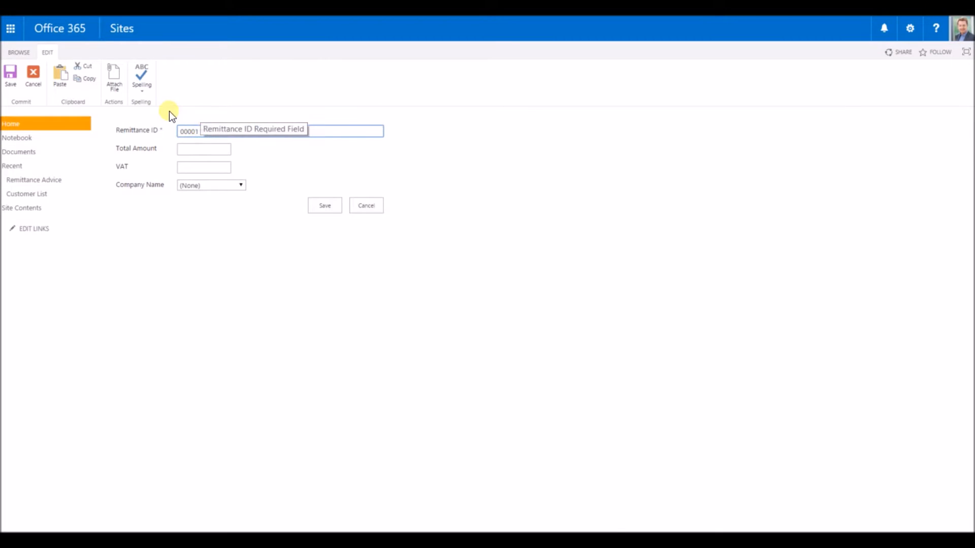
{"action": "left_click", "coordinate": [188, 153]}
{"action": "type", "text": "500"}
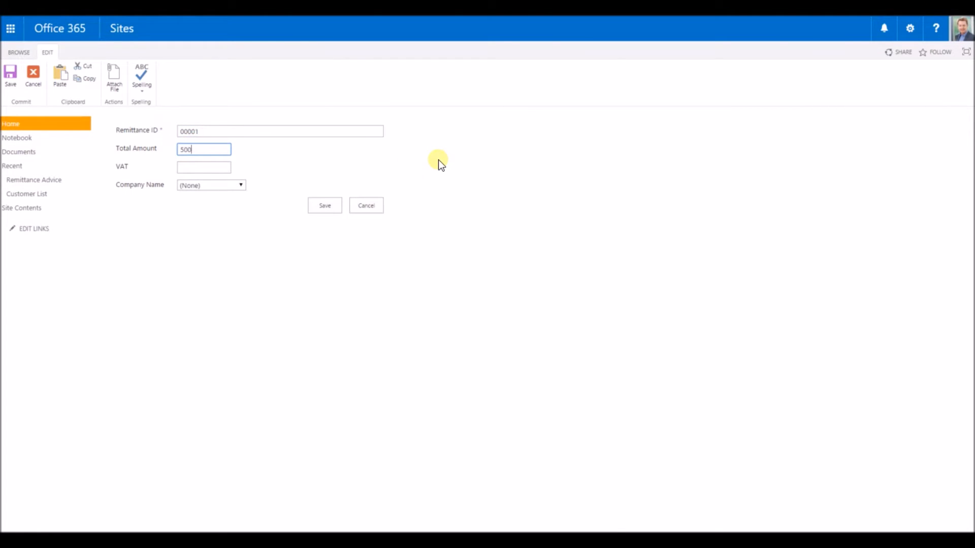
{"action": "left_click", "coordinate": [220, 167]}
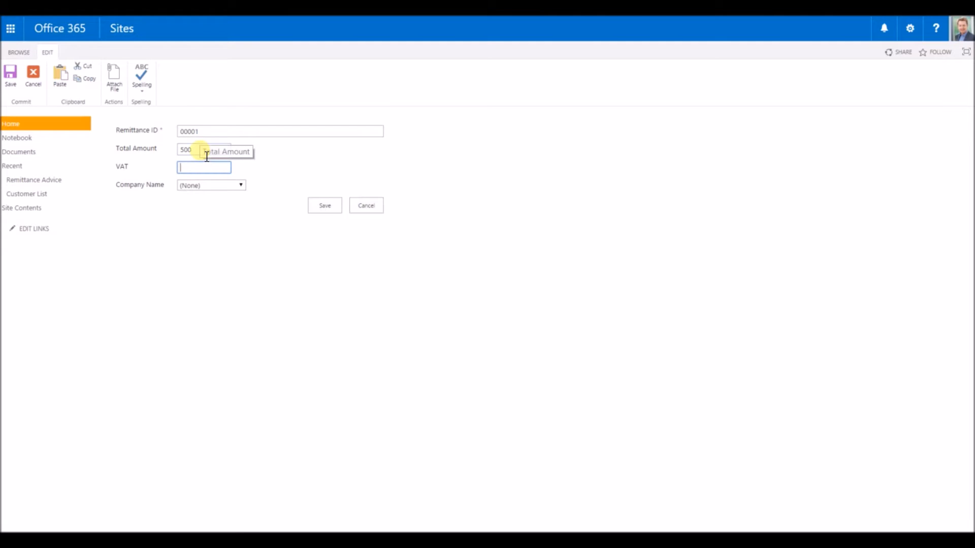
{"action": "type", "text": "100"}
{"action": "left_click", "coordinate": [220, 185]}
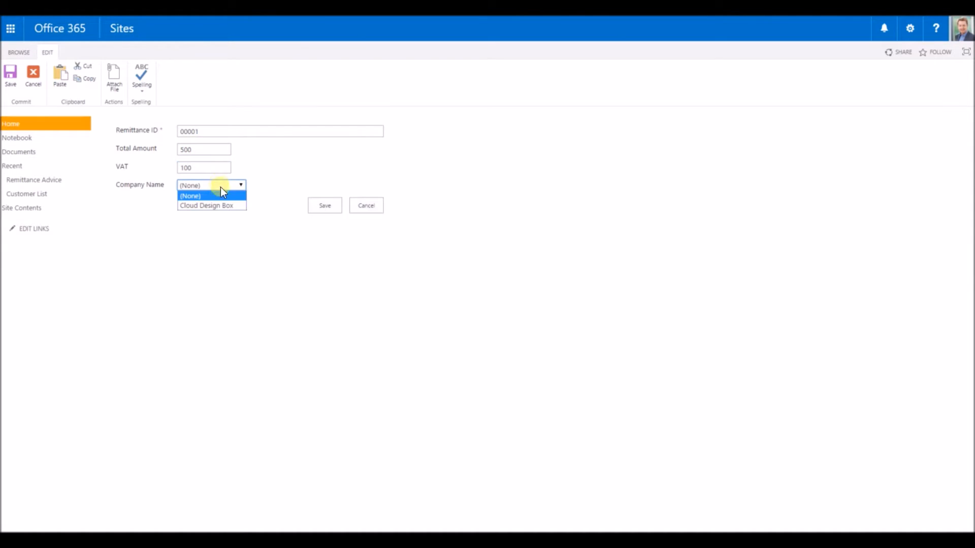
{"action": "left_click", "coordinate": [216, 205]}
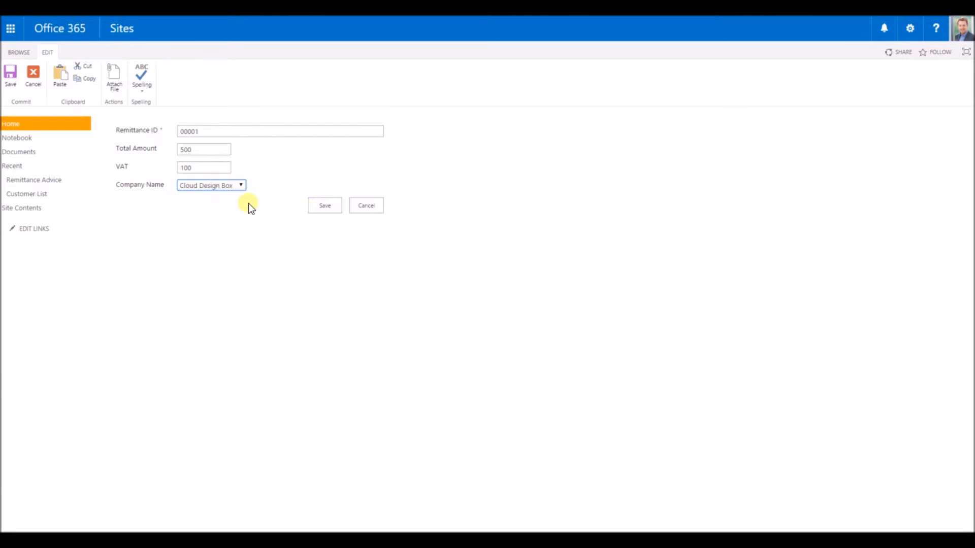
{"action": "left_click", "coordinate": [321, 210]}
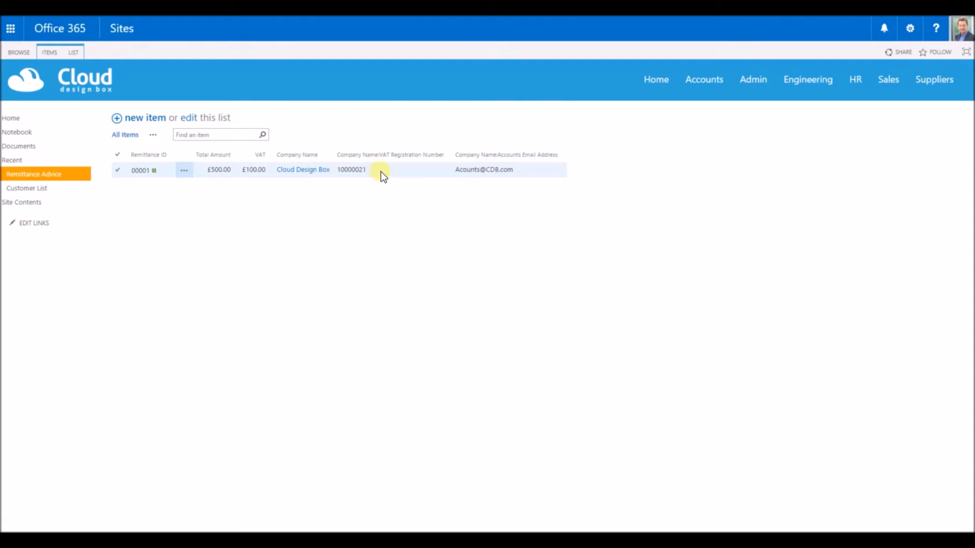
Examine the VAT registration number and accounts e-mail address looked up for the company in the new remittance item.
{"action": "left_click_drag", "start_coordinate": [374, 172], "coordinate": [336, 174]}
{"action": "left_click_drag", "start_coordinate": [520, 169], "coordinate": [457, 174]}
{"action": "left_click", "coordinate": [450, 204]}
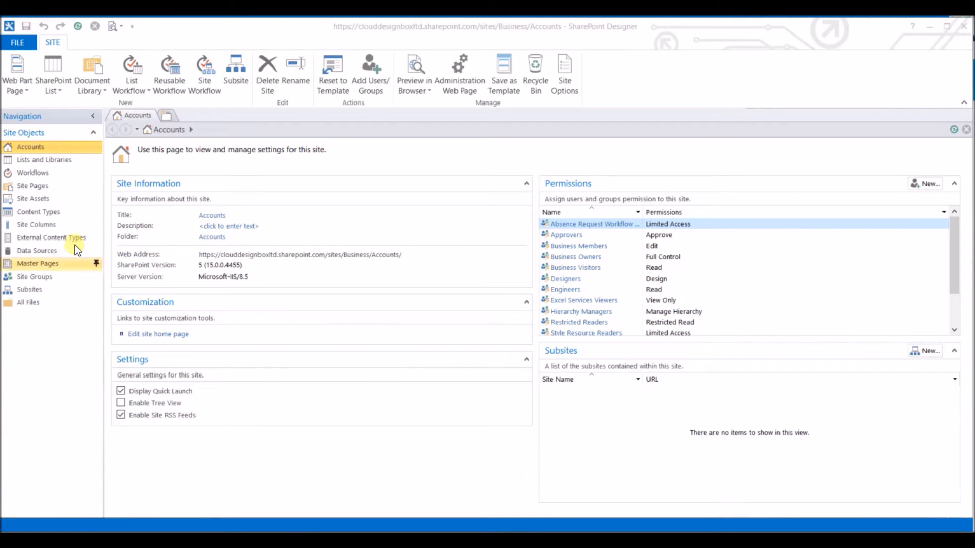
In SharePoint Designer, open the Remittance Advice list from the Accounts site's lists and libraries.
{"action": "left_click", "coordinate": [32, 159]}
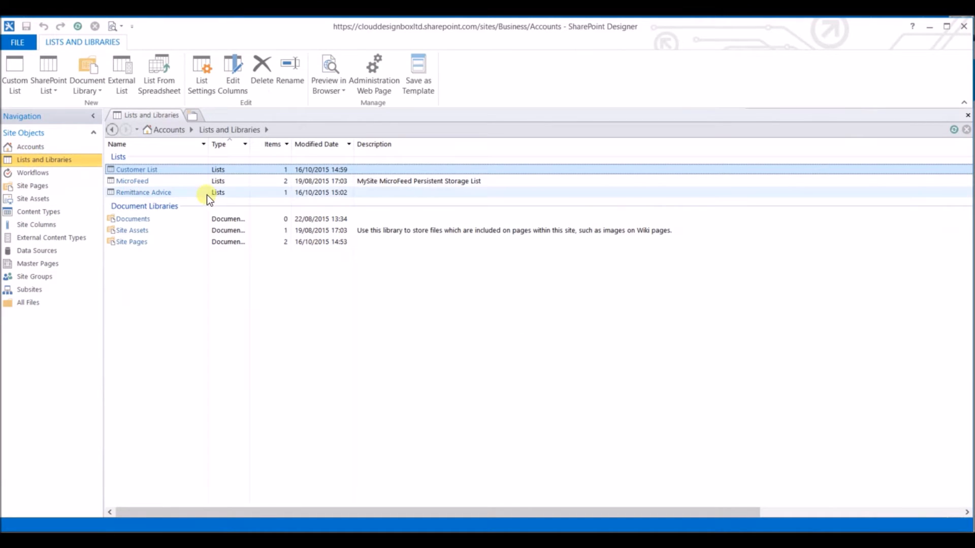
{"action": "left_click", "coordinate": [190, 194]}
{"action": "left_click", "coordinate": [169, 195]}
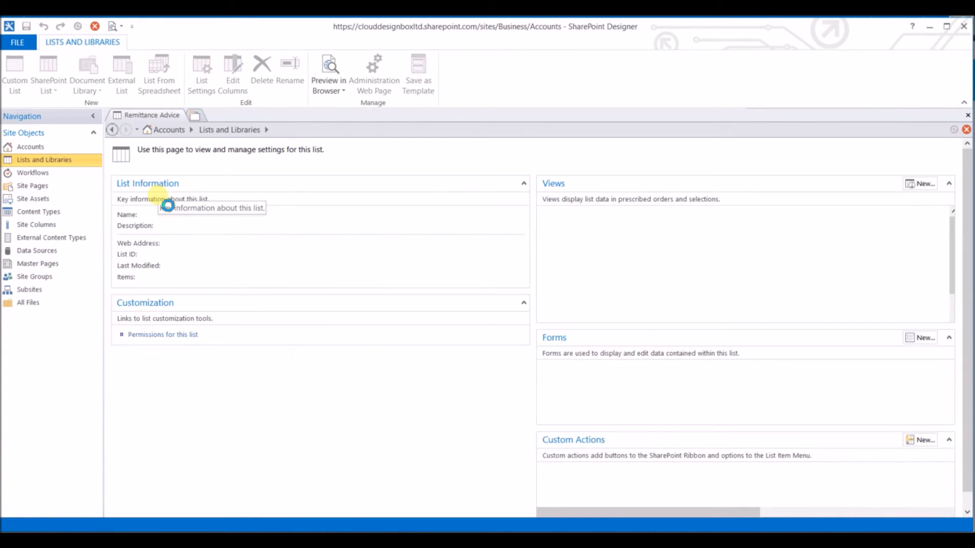
{"action": "scroll", "coordinate": [461, 335], "scroll_direction": "down", "scroll_amount": 1}
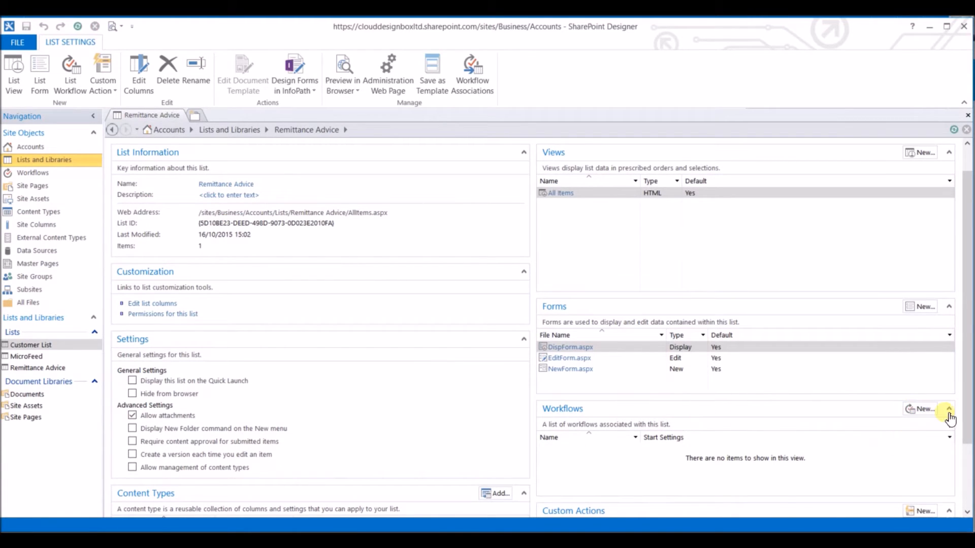
Create a list workflow named Send Remittance Advice on the SharePoint 2010 Workflow platform.
{"action": "left_click", "coordinate": [923, 410]}
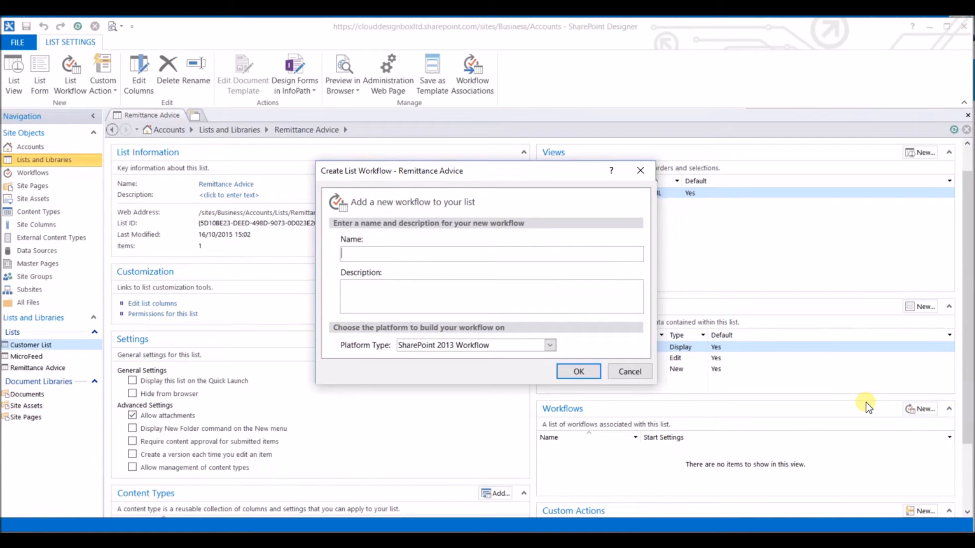
{"action": "type", "text": "Send Remittance Advice"}
{"action": "left_click", "coordinate": [495, 347]}
{"action": "left_click", "coordinate": [486, 358]}
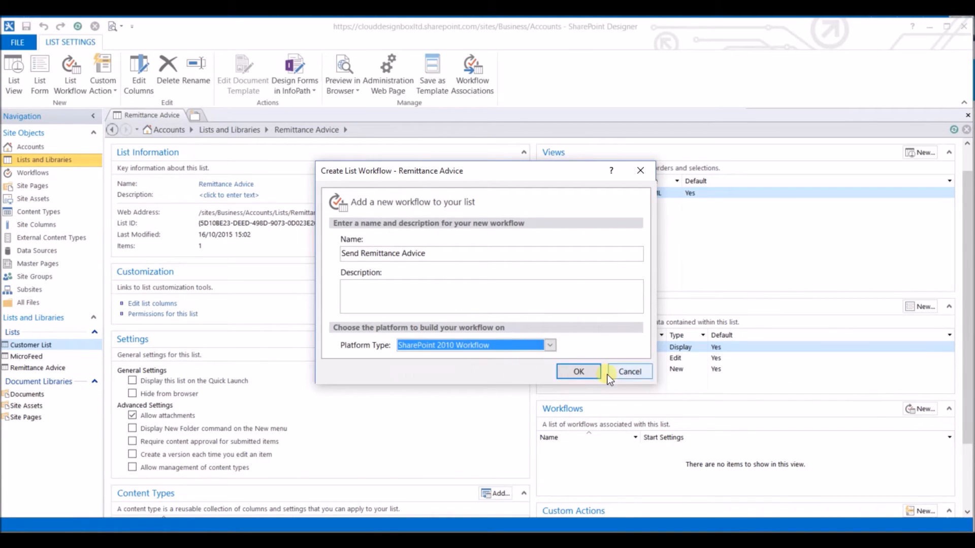
{"action": "left_click", "coordinate": [578, 372]}
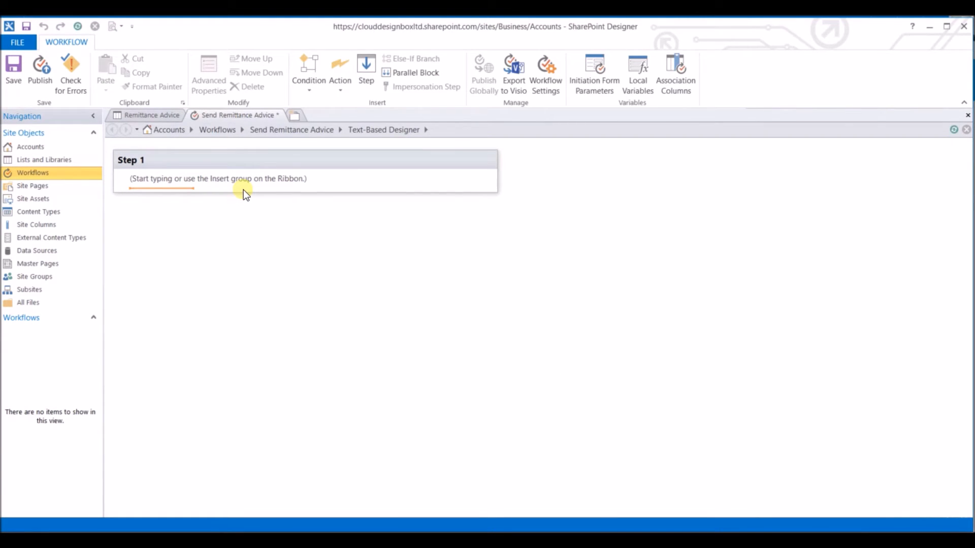
{"action": "type", "text": "asd"}
{"action": "key", "text": "BackSpace"}
{"action": "type", "text": "d"}
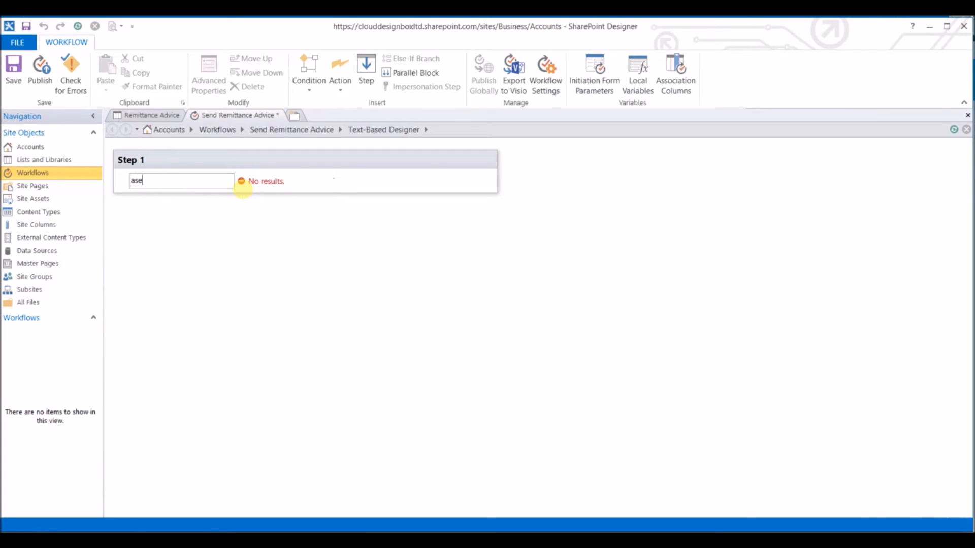
{"action": "key", "text": "BackSpace"}
{"action": "key", "text": "BackSpace"}
{"action": "key", "text": "BackSpace"}
Insert the send e-mail action in Step 1 of the workflow and open its message definition.
{"action": "type", "text": "send"}
{"action": "key", "text": "Return"}
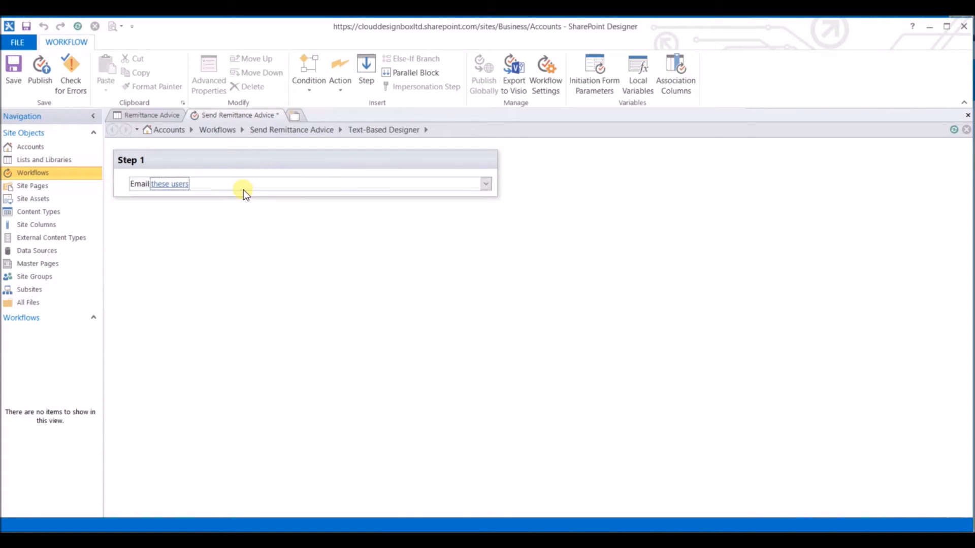
{"action": "left_click", "coordinate": [172, 184]}
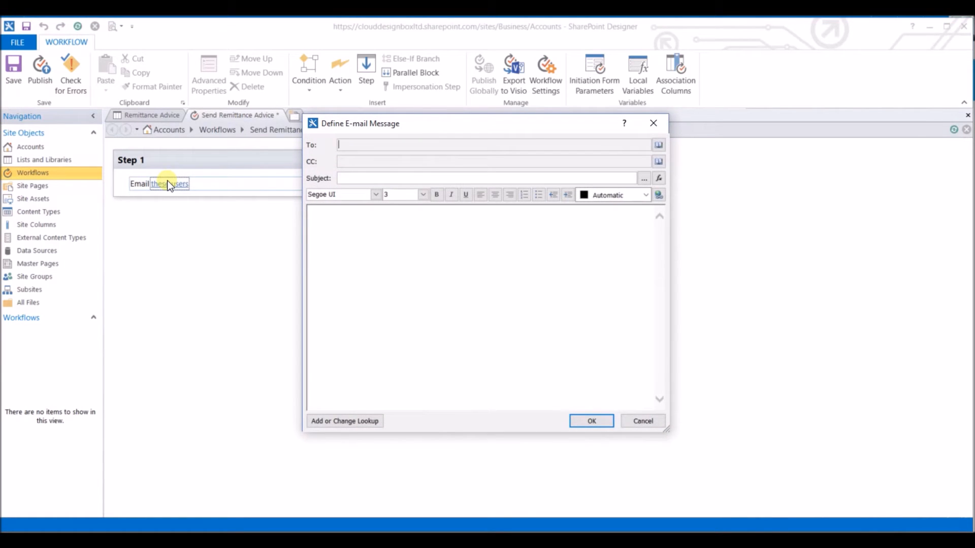
Address the e-mail to a workflow lookup of the current item's Company Name:Accounts Email Address, returned as Lookup Value (as Text).
{"action": "left_click", "coordinate": [659, 147]}
{"action": "left_click", "coordinate": [386, 242]}
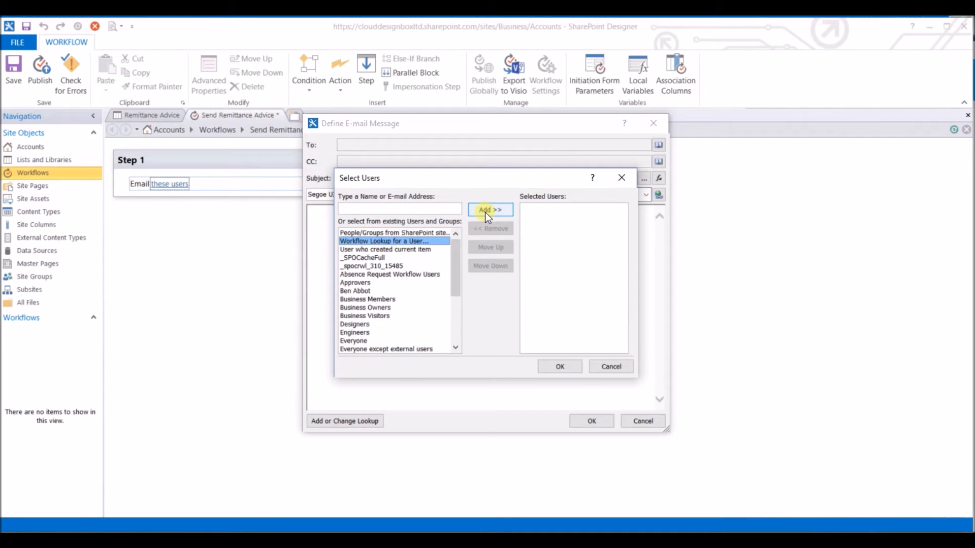
{"action": "left_click", "coordinate": [485, 210]}
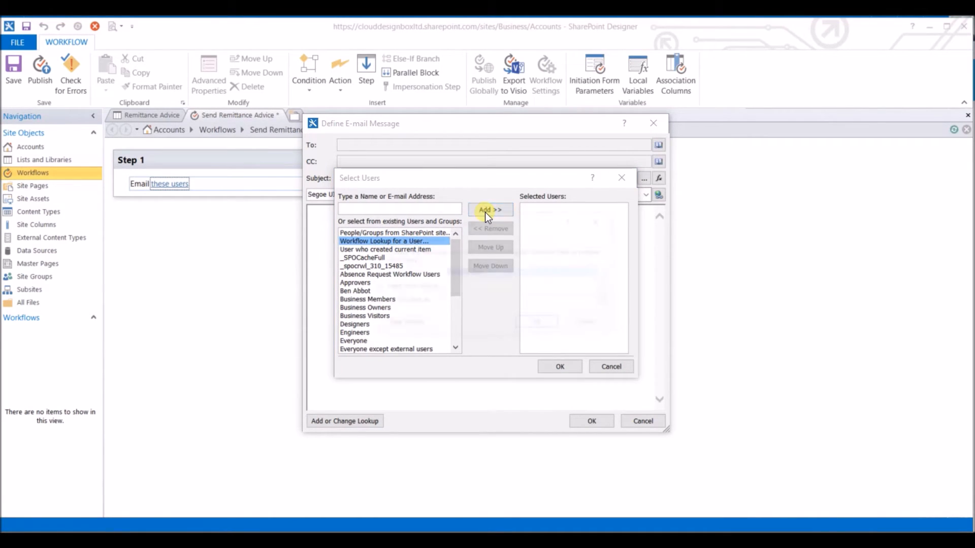
{"action": "left_click", "coordinate": [491, 286]}
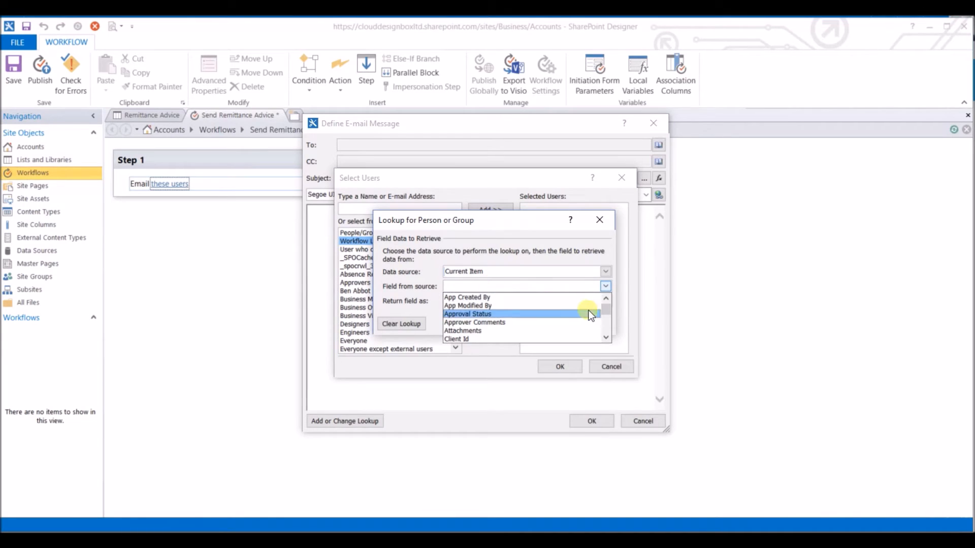
{"action": "left_click_drag", "start_coordinate": [608, 306], "coordinate": [607, 329]}
{"action": "scroll", "coordinate": [540, 315], "scroll_direction": "up", "scroll_amount": 2}
{"action": "scroll", "coordinate": [524, 309], "scroll_direction": "up", "scroll_amount": 2}
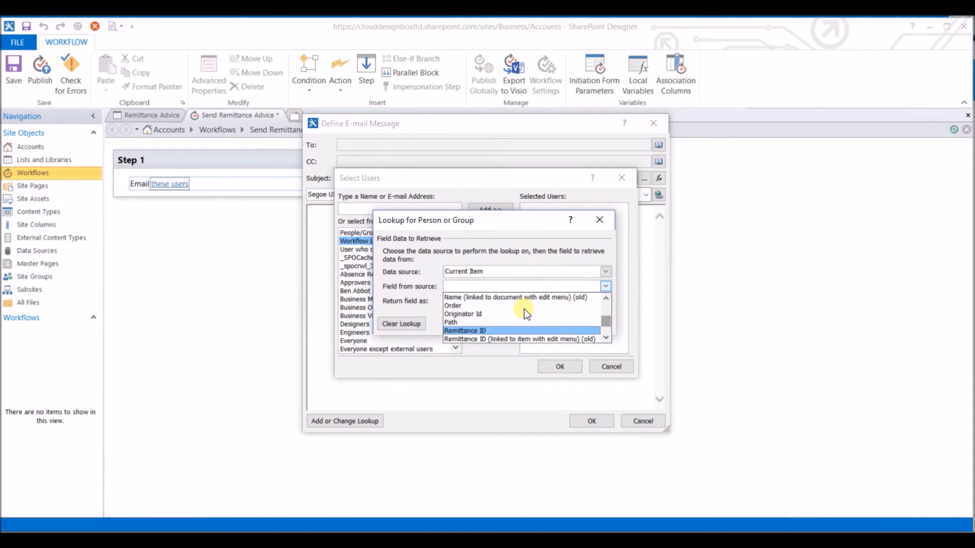
{"action": "scroll", "coordinate": [508, 311], "scroll_direction": "down", "scroll_amount": 2}
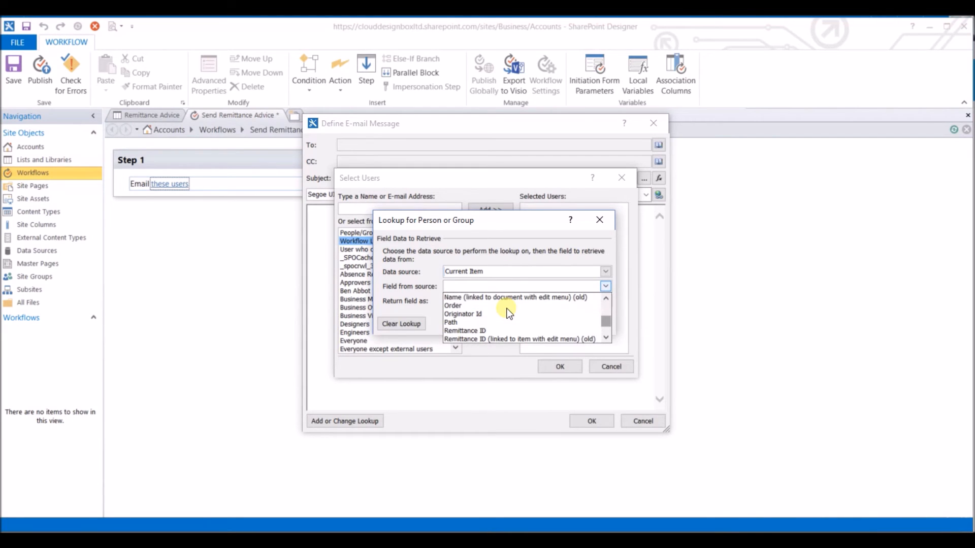
{"action": "scroll", "coordinate": [508, 312], "scroll_direction": "up", "scroll_amount": 8}
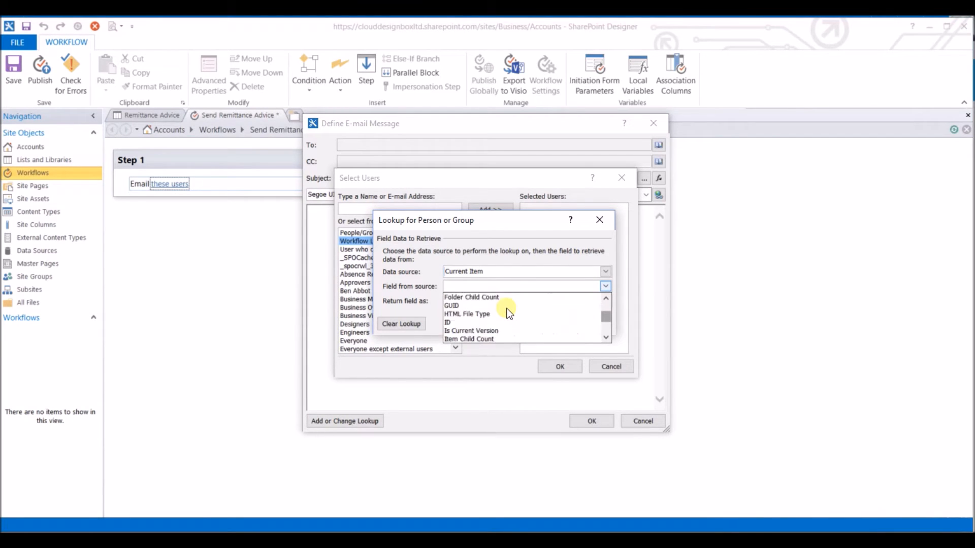
{"action": "scroll", "coordinate": [508, 312], "scroll_direction": "down", "scroll_amount": 1}
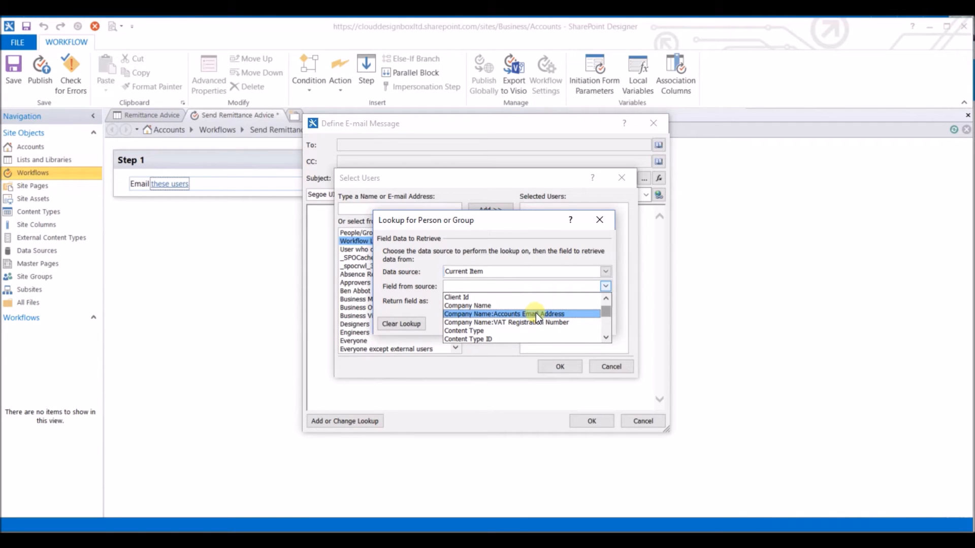
{"action": "left_click", "coordinate": [535, 313]}
{"action": "left_click", "coordinate": [490, 303]}
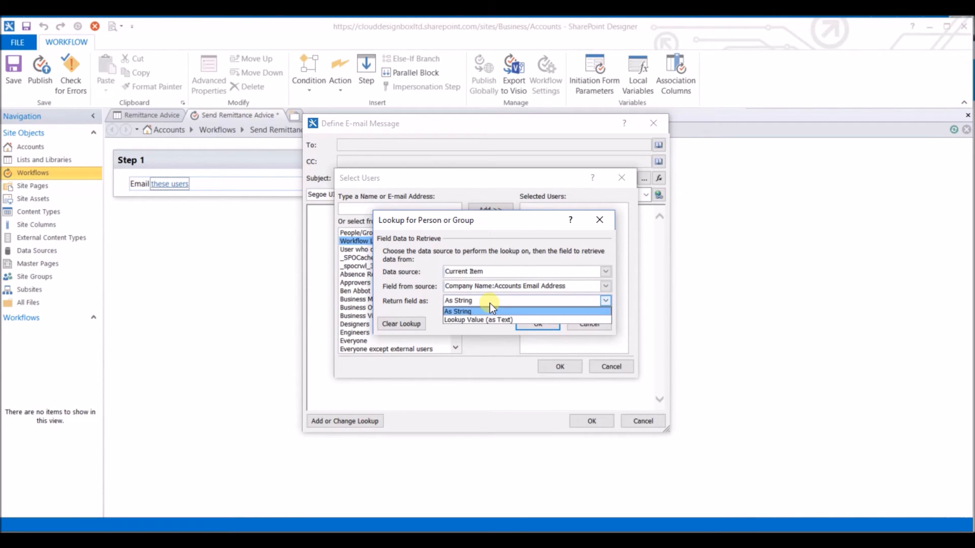
{"action": "left_click", "coordinate": [483, 321]}
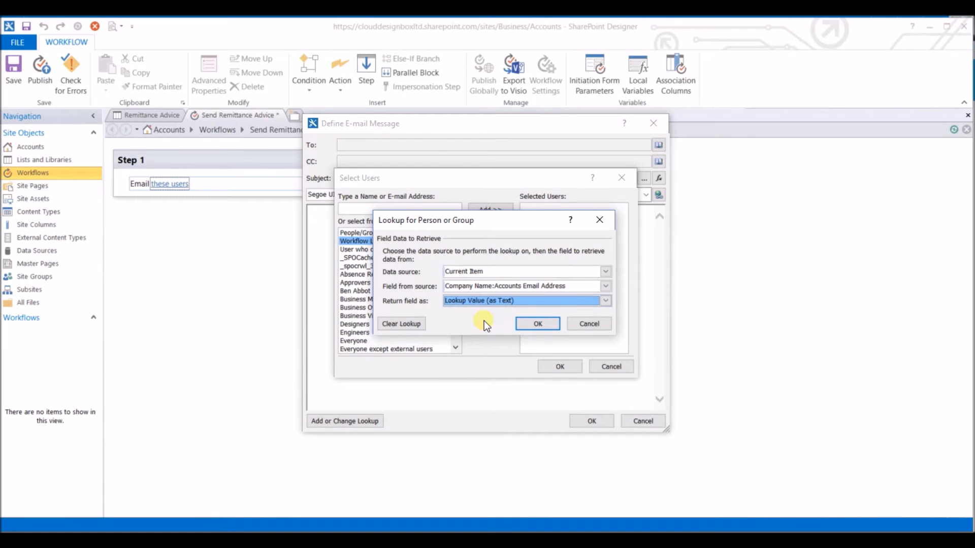
{"action": "left_click", "coordinate": [538, 322]}
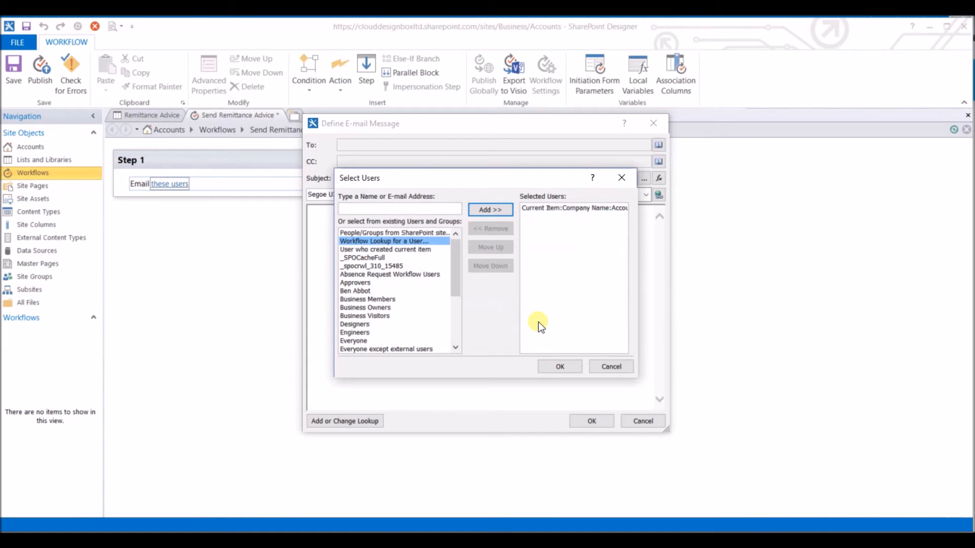
{"action": "left_click", "coordinate": [556, 365]}
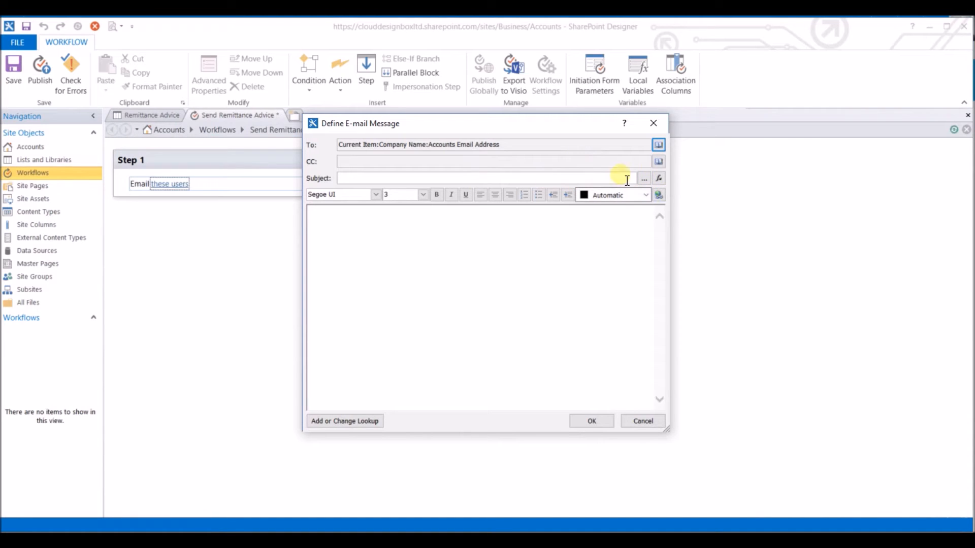
Set the e-mail subject to "Remittance Advice".
{"action": "left_click", "coordinate": [402, 182]}
{"action": "type", "text": "Remittance Ad"}
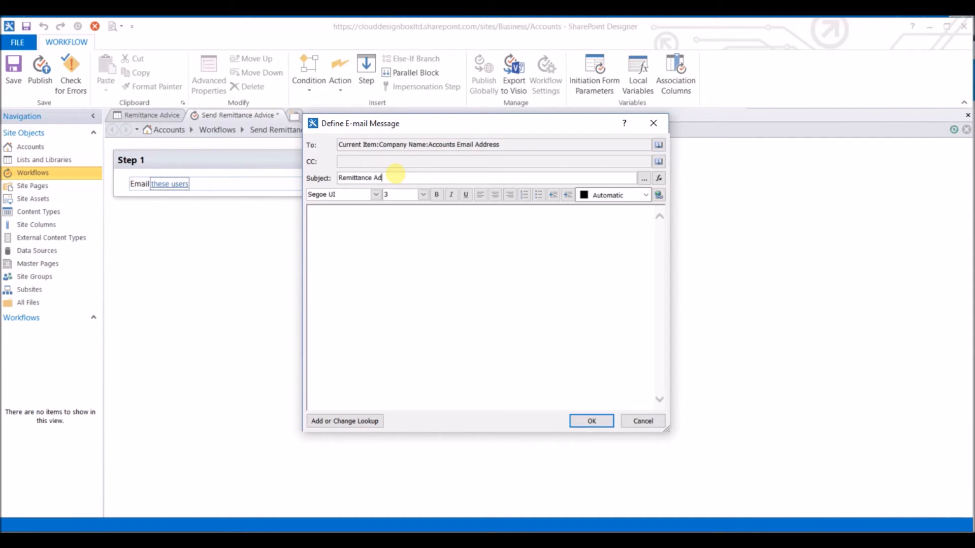
{"action": "type", "text": "vice"}
Start the e-mail body with "Company:" followed by a lookup of the current item's Company Name, returned as Lookup Value (as Text).
{"action": "left_click", "coordinate": [407, 249]}
{"action": "type", "text": "Company:"}
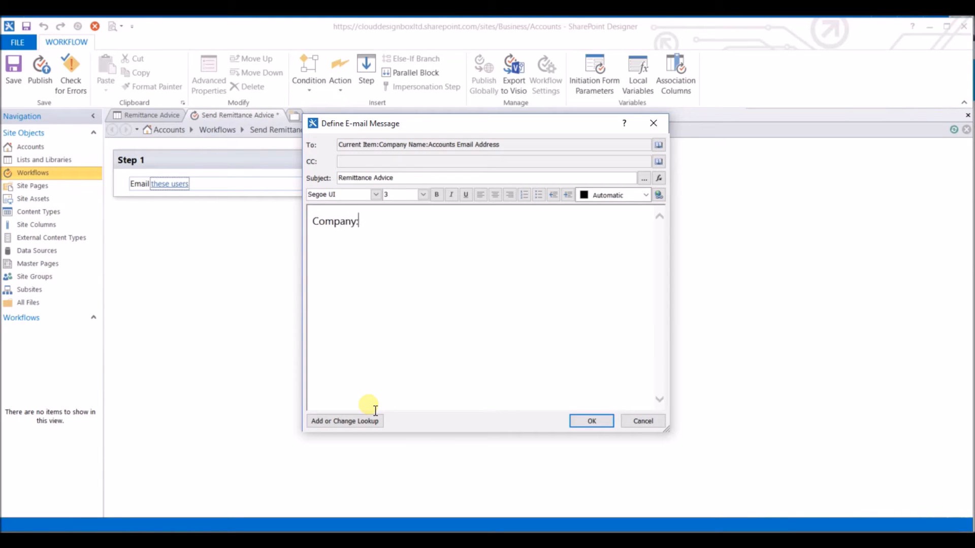
{"action": "left_click", "coordinate": [363, 418]}
{"action": "left_click", "coordinate": [605, 286]}
{"action": "left_click", "coordinate": [605, 324]}
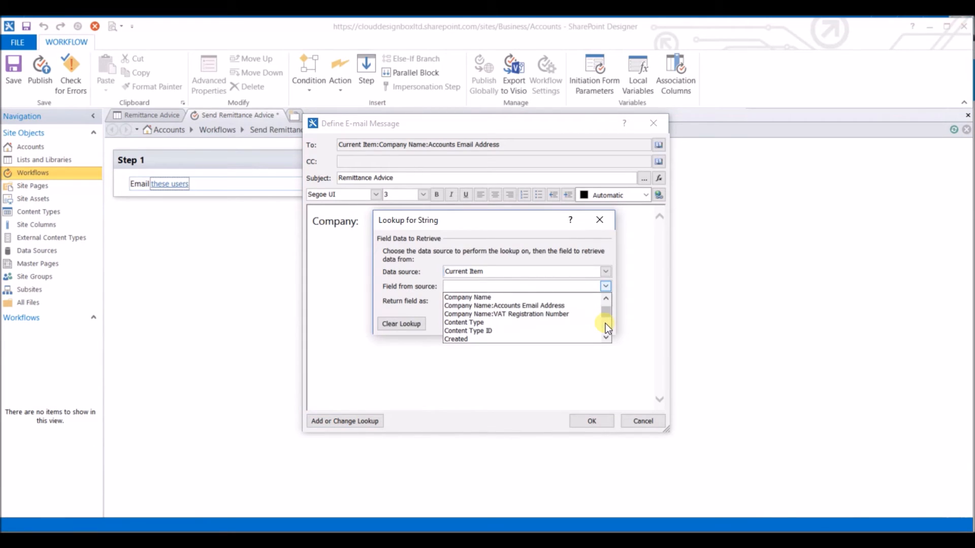
{"action": "left_click", "coordinate": [531, 297]}
{"action": "left_click", "coordinate": [535, 302]}
{"action": "left_click", "coordinate": [535, 303]}
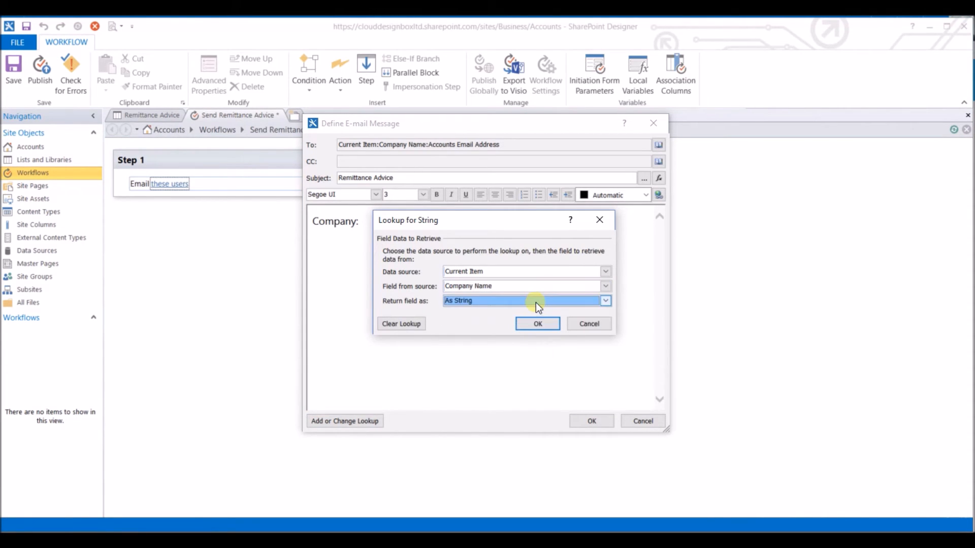
{"action": "left_click", "coordinate": [529, 300]}
{"action": "left_click", "coordinate": [521, 318]}
{"action": "left_click", "coordinate": [530, 324]}
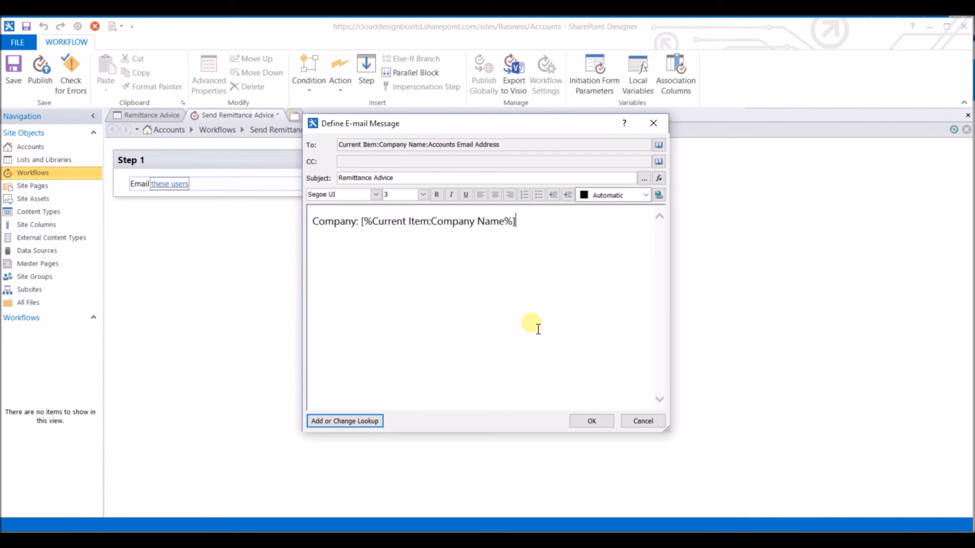
Add a "VAT Registration:" line with a lookup of the current item's Company Name:VAT Registration Number, returned as Lookup Value (as Text).
{"action": "key", "text": "Return"}
{"action": "key", "text": "Return"}
{"action": "type", "text": "VAT Registration:"}
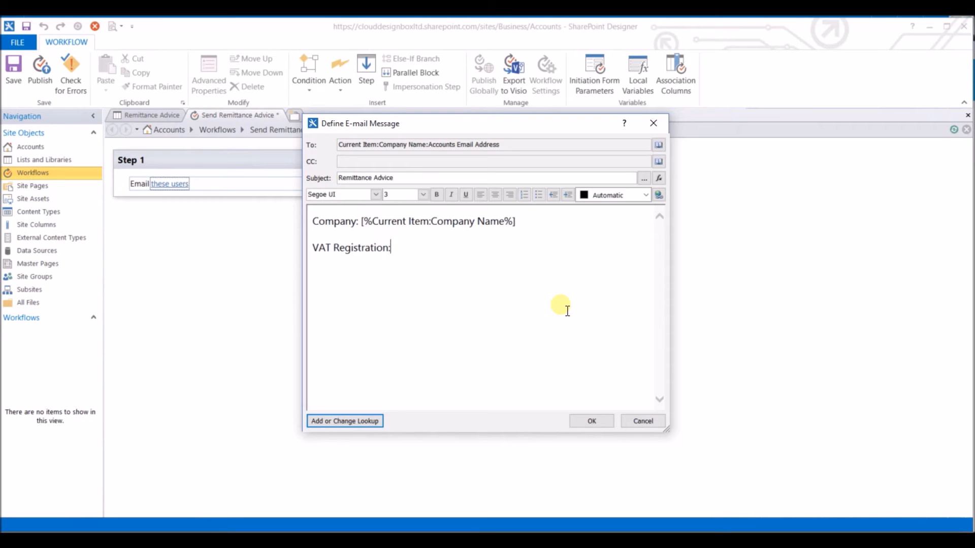
{"action": "left_click", "coordinate": [376, 421]}
{"action": "left_click", "coordinate": [513, 287]}
{"action": "scroll", "coordinate": [528, 312], "scroll_direction": "down", "scroll_amount": 1}
{"action": "left_click", "coordinate": [527, 312]}
{"action": "left_click", "coordinate": [512, 300]}
{"action": "left_click", "coordinate": [508, 318]}
{"action": "left_click", "coordinate": [538, 323]}
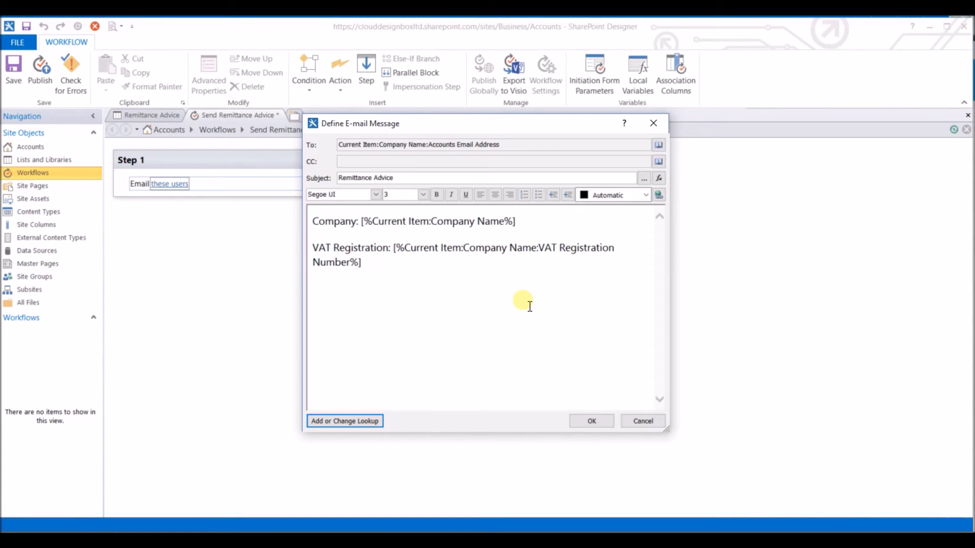
Add an "Amount Paid:" line with a lookup of the current item's Total Amount as Formatted Currency, and confirm the e-mail message.
{"action": "type", "text": "Amount Paid:"}
{"action": "left_click", "coordinate": [345, 420]}
{"action": "left_click", "coordinate": [515, 287]}
{"action": "scroll", "coordinate": [531, 299], "scroll_direction": "down", "scroll_amount": 2}
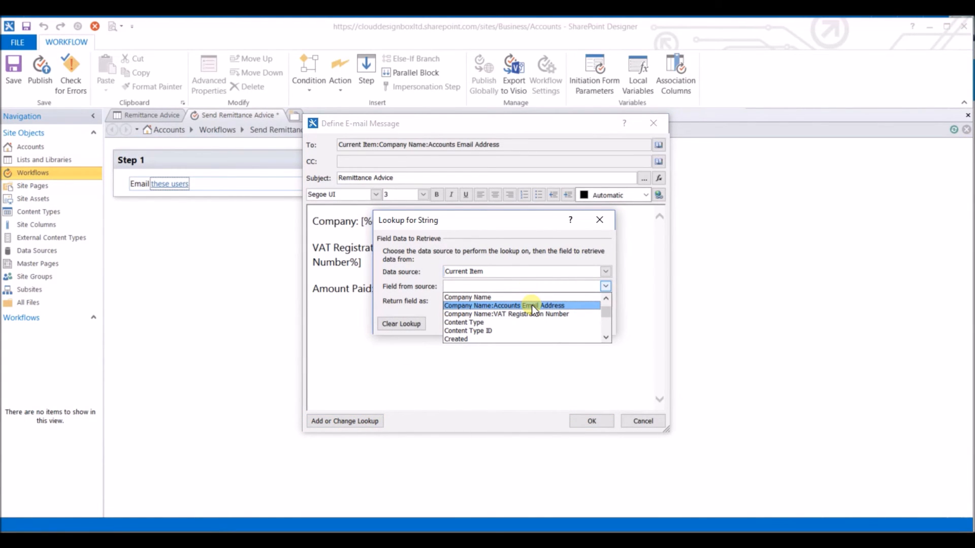
{"action": "scroll", "coordinate": [520, 304], "scroll_direction": "up", "scroll_amount": 2}
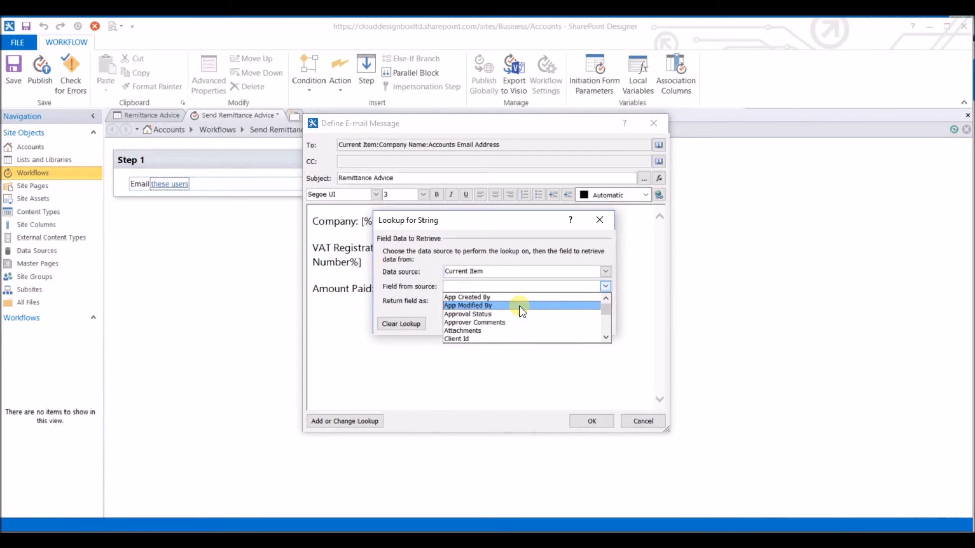
{"action": "scroll", "coordinate": [517, 305], "scroll_direction": "down", "scroll_amount": 1}
{"action": "scroll", "coordinate": [515, 306], "scroll_direction": "up", "scroll_amount": 1}
{"action": "scroll", "coordinate": [513, 310], "scroll_direction": "down", "scroll_amount": 8}
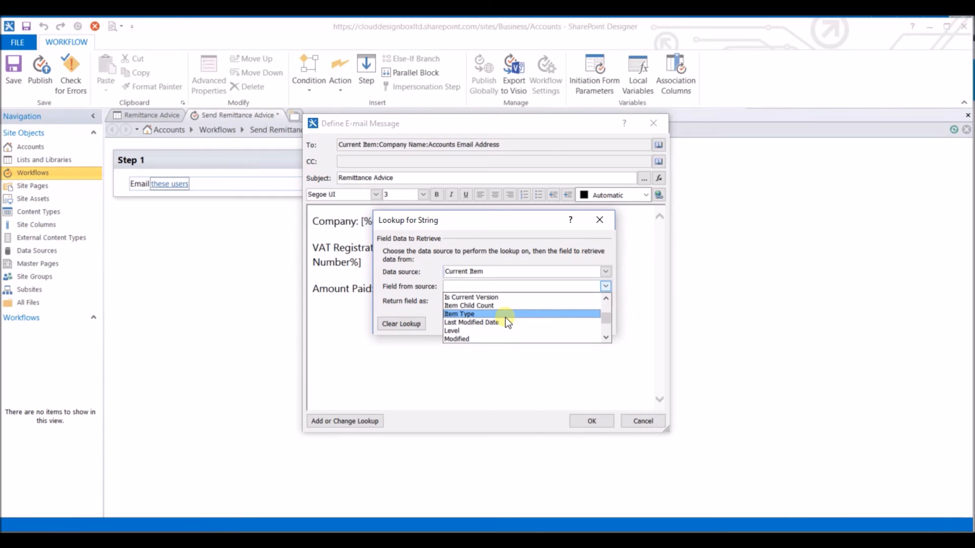
{"action": "scroll", "coordinate": [502, 318], "scroll_direction": "down", "scroll_amount": 5}
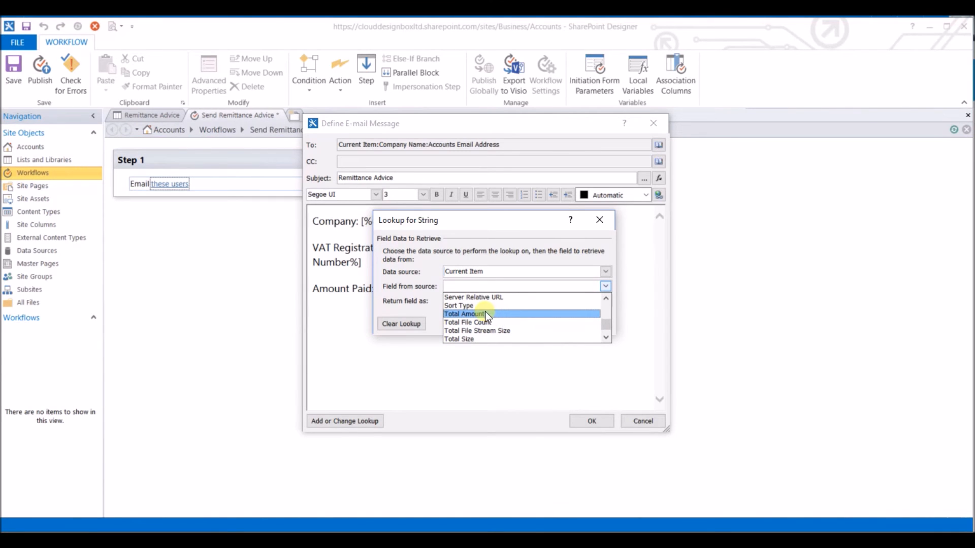
{"action": "left_click", "coordinate": [484, 313]}
{"action": "left_click", "coordinate": [482, 302]}
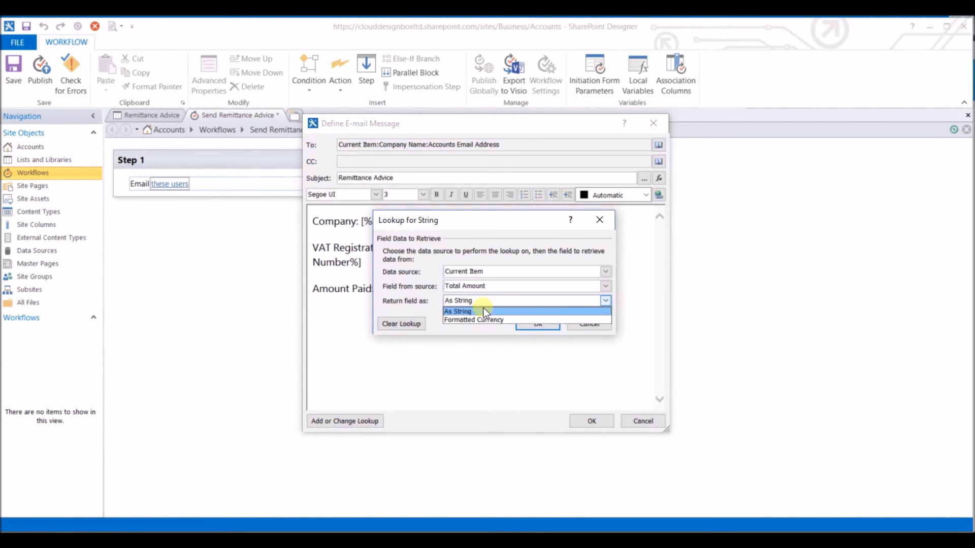
{"action": "left_click", "coordinate": [482, 319]}
{"action": "left_click", "coordinate": [533, 324]}
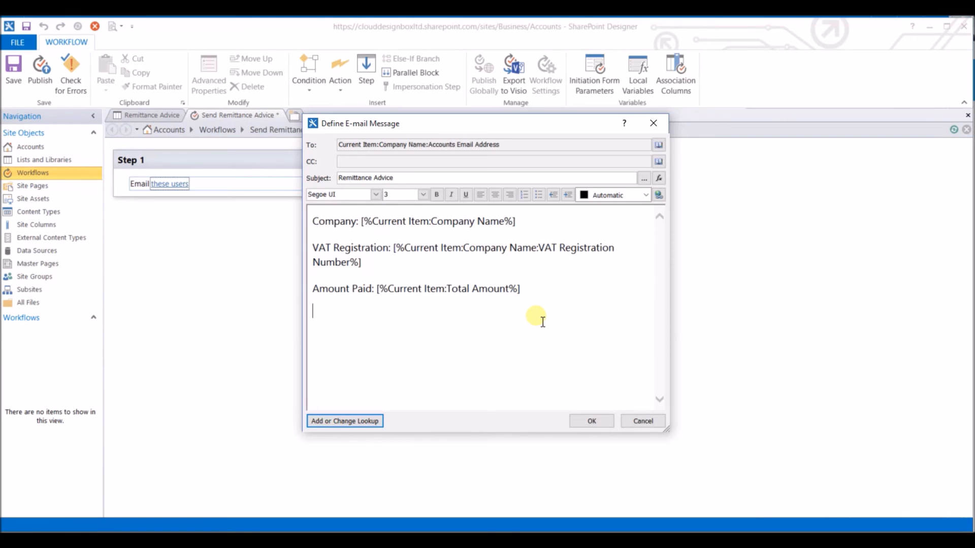
{"action": "left_click", "coordinate": [480, 179]}
{"action": "left_click", "coordinate": [587, 425]}
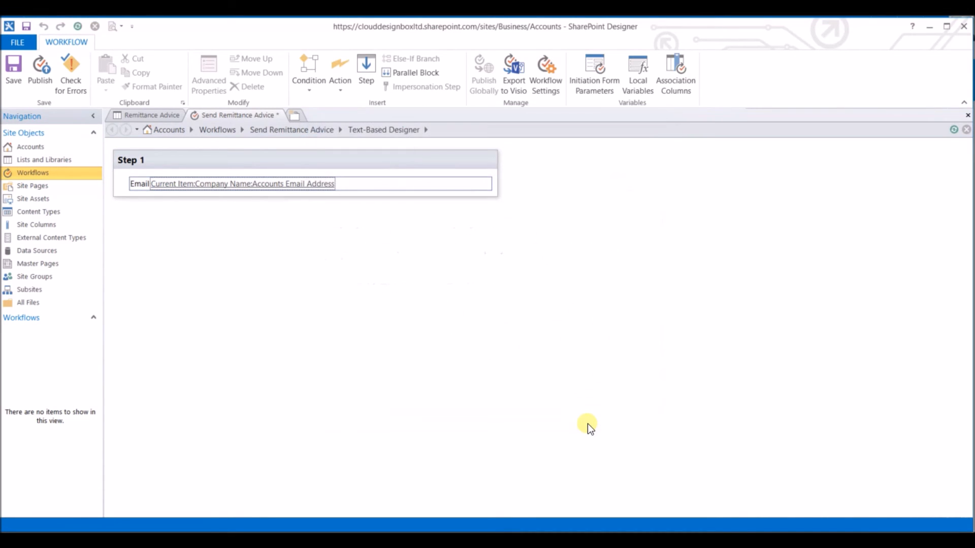
Insert a Stop Workflow action below the e-mail action in Step 1.
{"action": "left_click", "coordinate": [147, 193]}
{"action": "type", "text": "stop"}
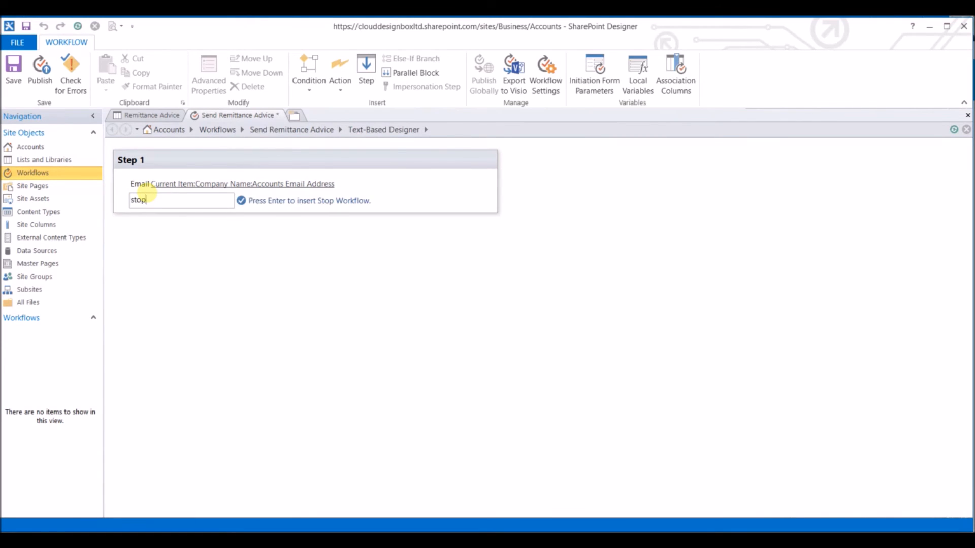
{"action": "key", "text": "Return"}
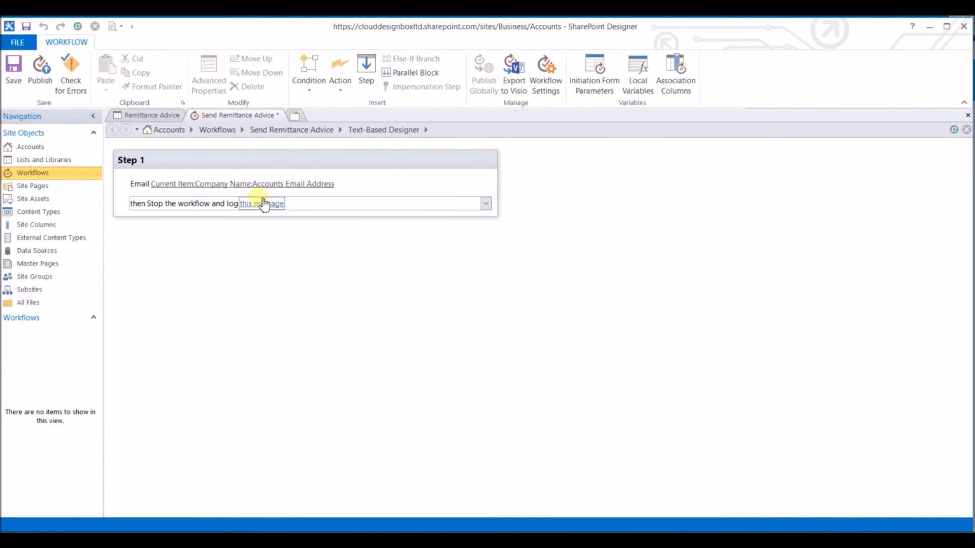
Set the stop action's log message to "email was sent to" plus the current item's Company Name:Accounts Email Address lookup, returned as text.
{"action": "left_click", "coordinate": [276, 204]}
{"action": "left_click", "coordinate": [298, 204]}
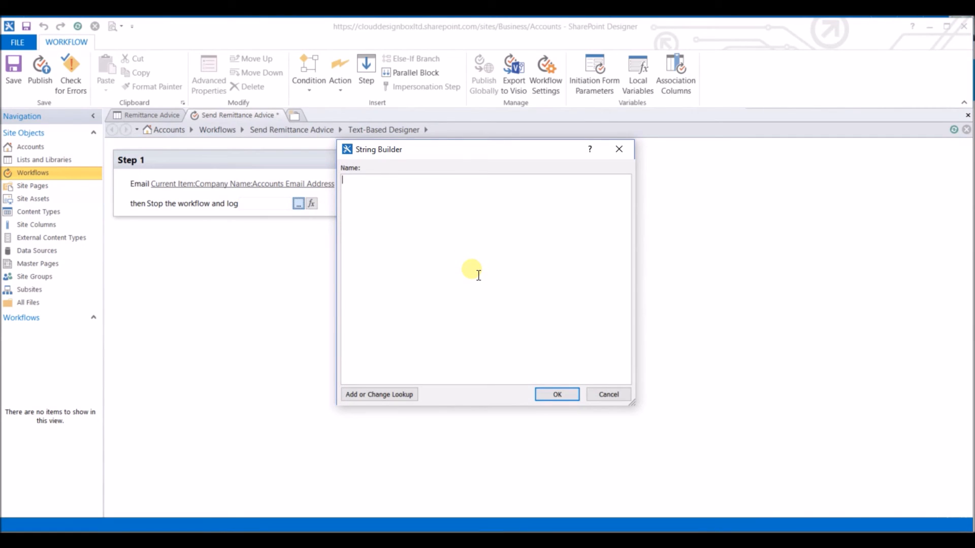
{"action": "type", "text": "email was sent to"}
{"action": "left_click", "coordinate": [409, 395]}
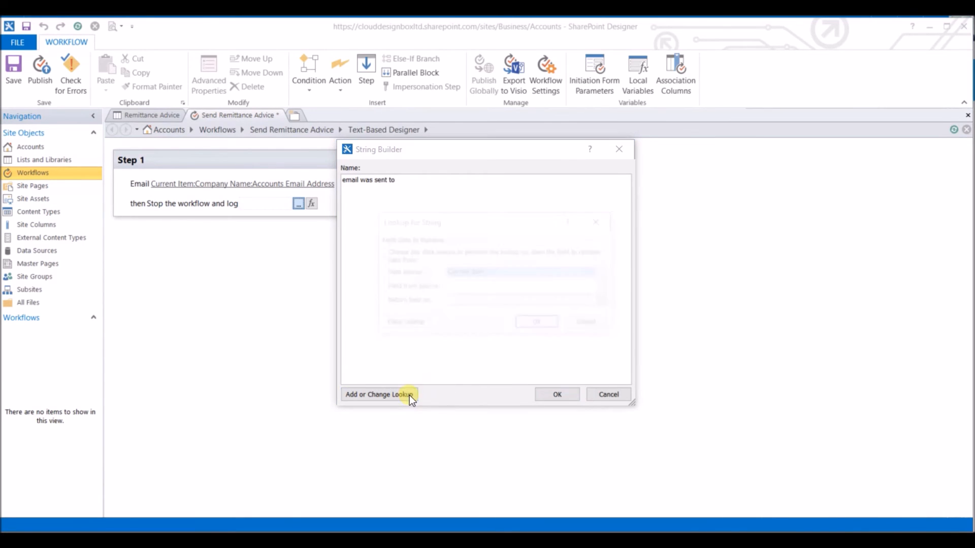
{"action": "left_click", "coordinate": [533, 288]}
{"action": "scroll", "coordinate": [558, 320], "scroll_direction": "down", "scroll_amount": 3}
{"action": "scroll", "coordinate": [561, 318], "scroll_direction": "down", "scroll_amount": 2}
{"action": "scroll", "coordinate": [560, 319], "scroll_direction": "up", "scroll_amount": 2}
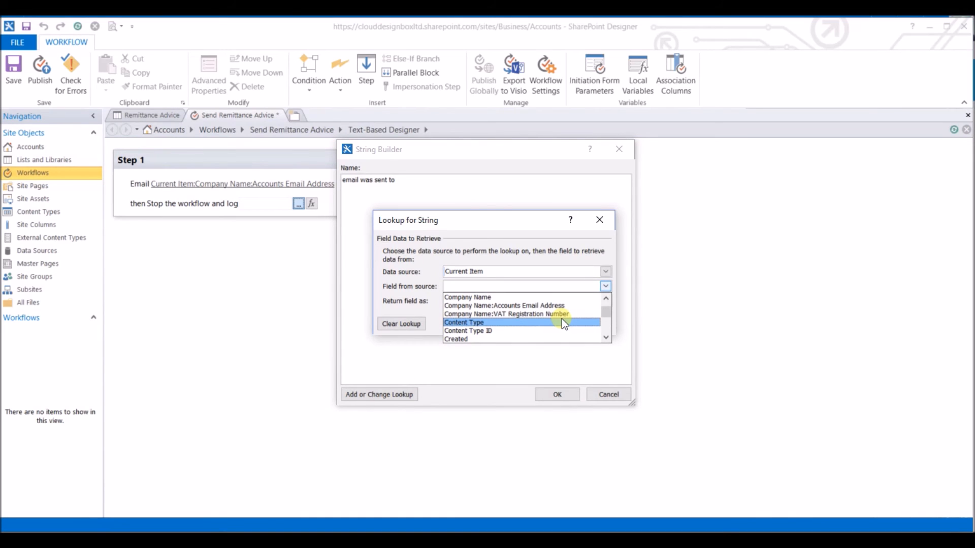
{"action": "left_click", "coordinate": [534, 305]}
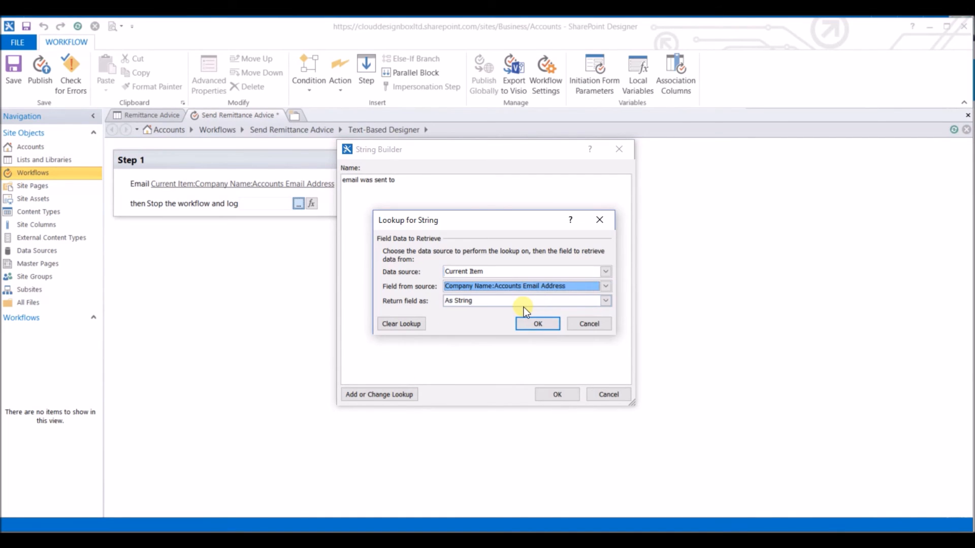
{"action": "left_click", "coordinate": [523, 304]}
{"action": "left_click", "coordinate": [513, 316]}
{"action": "left_click", "coordinate": [526, 325]}
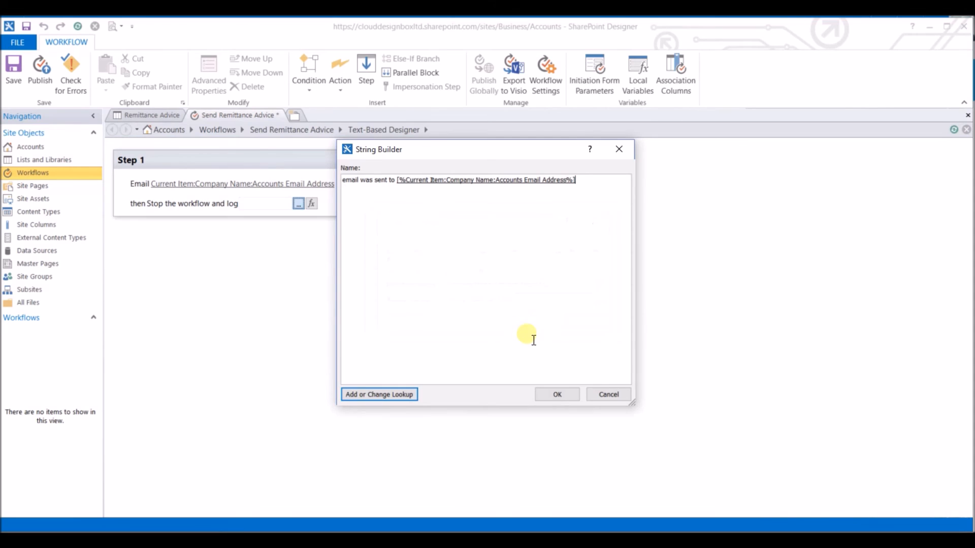
{"action": "left_click", "coordinate": [557, 395]}
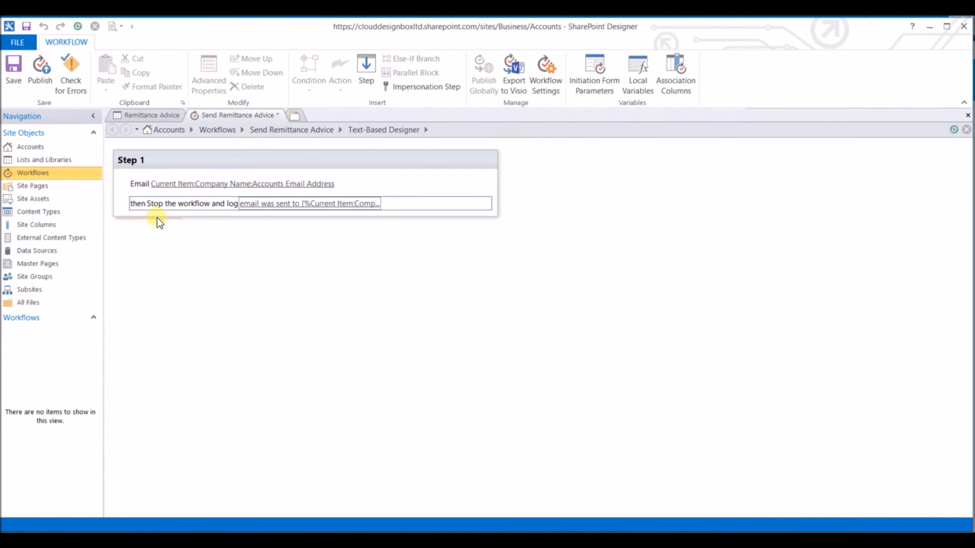
Rename Step 1 to "Send Remittance" and open the Send Remittance Advice workflow's settings page.
{"action": "left_click", "coordinate": [135, 167]}
{"action": "type", "text": "Send Remittance"}
{"action": "key", "text": "Return"}
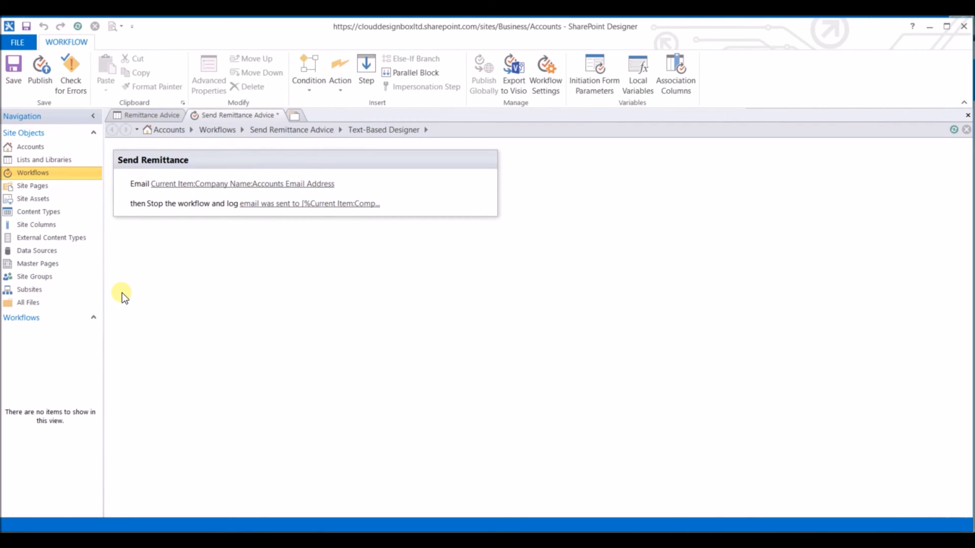
{"action": "left_click", "coordinate": [321, 131]}
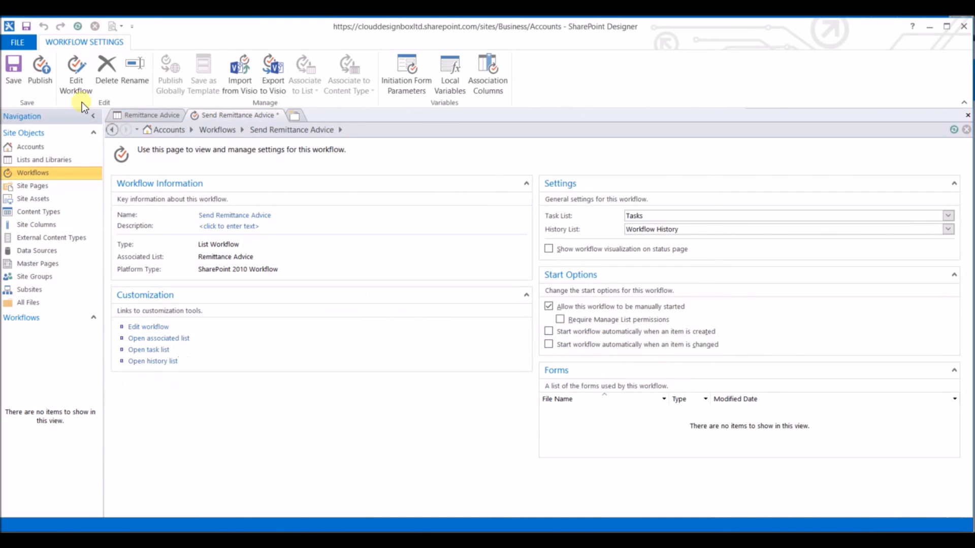
Publish the Send Remittance Advice workflow, switch to the Remittance Advice list in the browser and start a new item.
{"action": "left_click", "coordinate": [44, 79]}
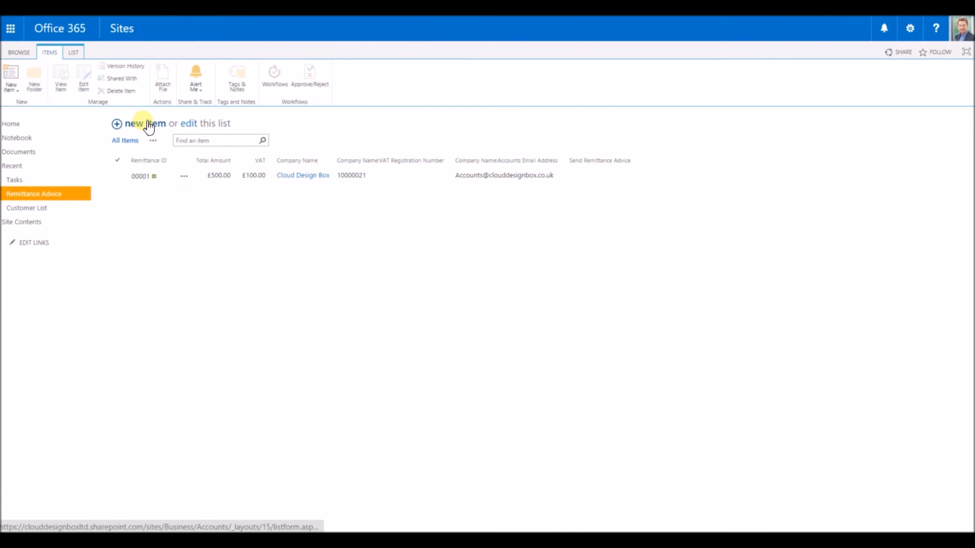
{"action": "left_click", "coordinate": [150, 124]}
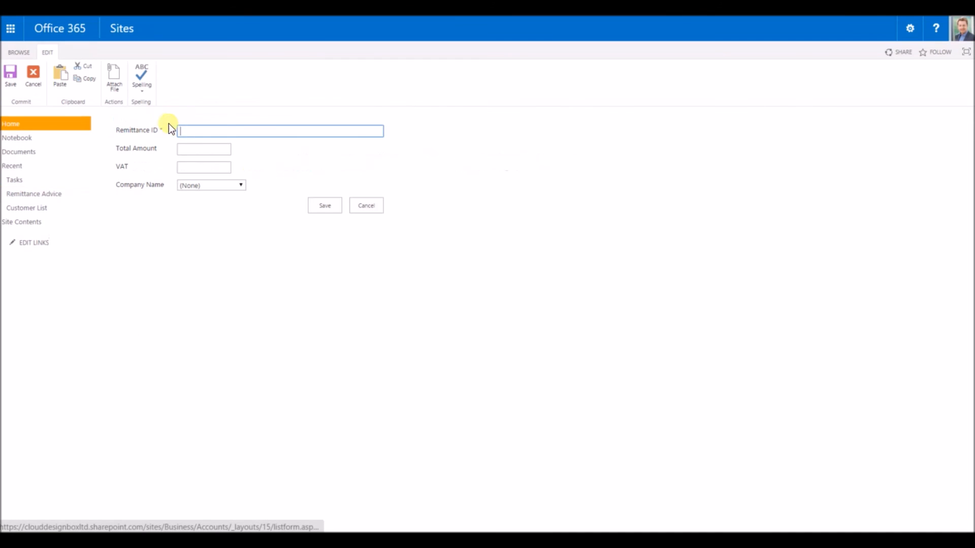
Fill in Remittance ID 0002, Total Amount 500, VAT 100 and Company Name Cloud Design Box, and save the item.
{"action": "type", "text": "00"}
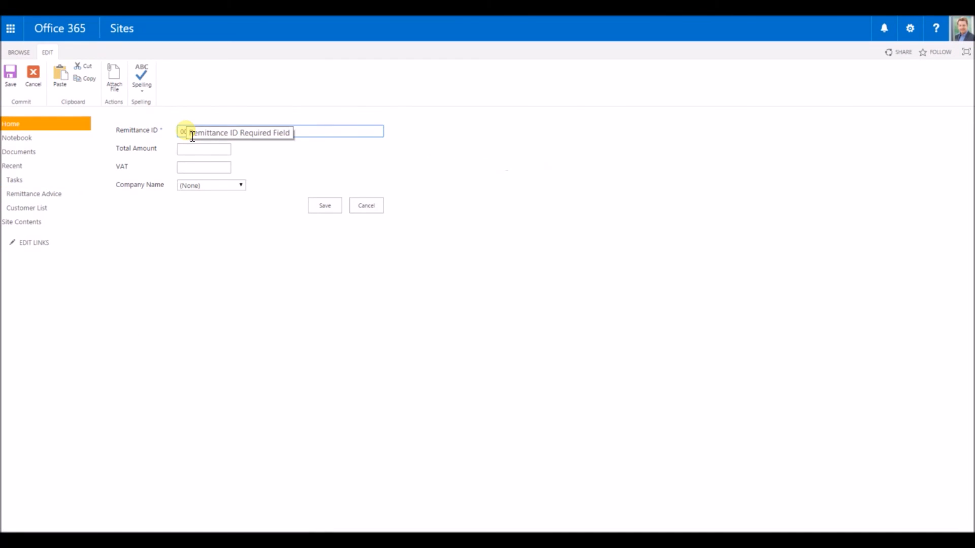
{"action": "type", "text": "02"}
{"action": "left_click", "coordinate": [188, 149]}
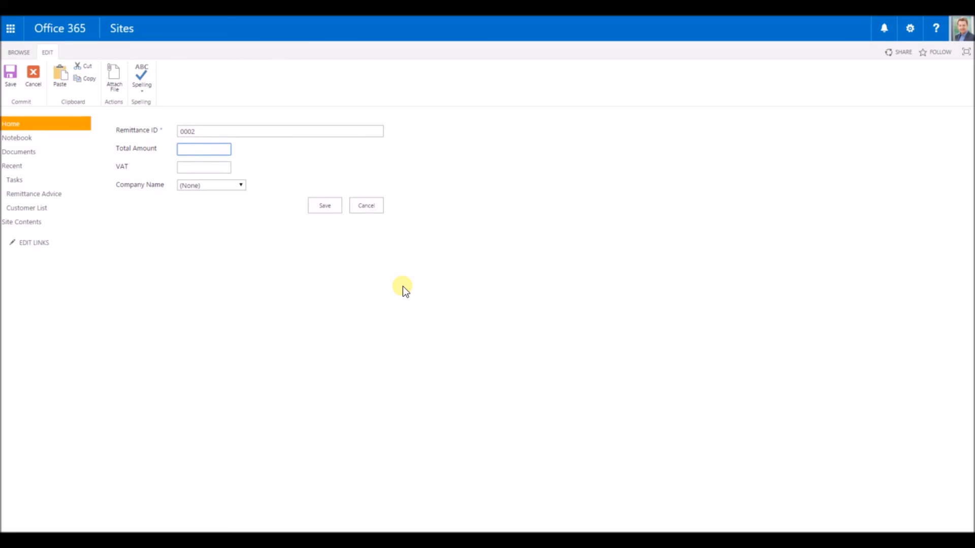
{"action": "type", "text": "500"}
{"action": "left_click", "coordinate": [203, 168]}
{"action": "type", "text": "100"}
{"action": "left_click", "coordinate": [199, 185]}
{"action": "left_click", "coordinate": [207, 205]}
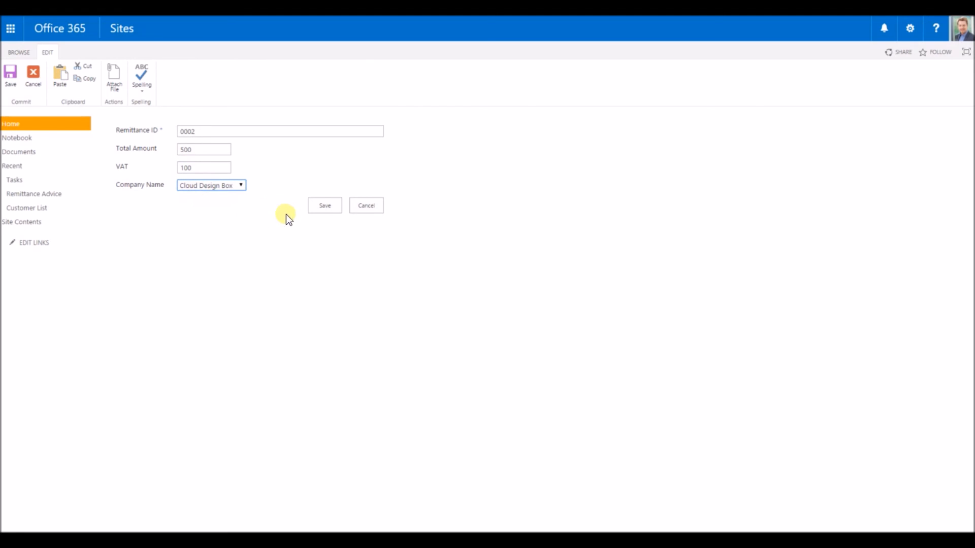
{"action": "left_click", "coordinate": [333, 209]}
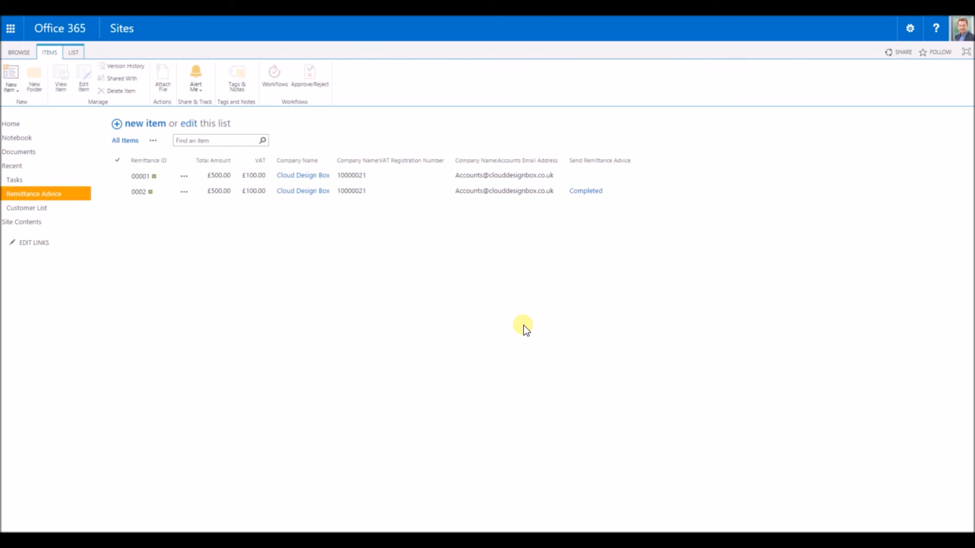
Open the Send Remittance Advice workflow status of item 0002 and examine the log message in its workflow history.
{"action": "left_click", "coordinate": [587, 192]}
{"action": "left_click_drag", "start_coordinate": [585, 306], "coordinate": [416, 302]}
{"action": "left_click", "coordinate": [309, 346]}
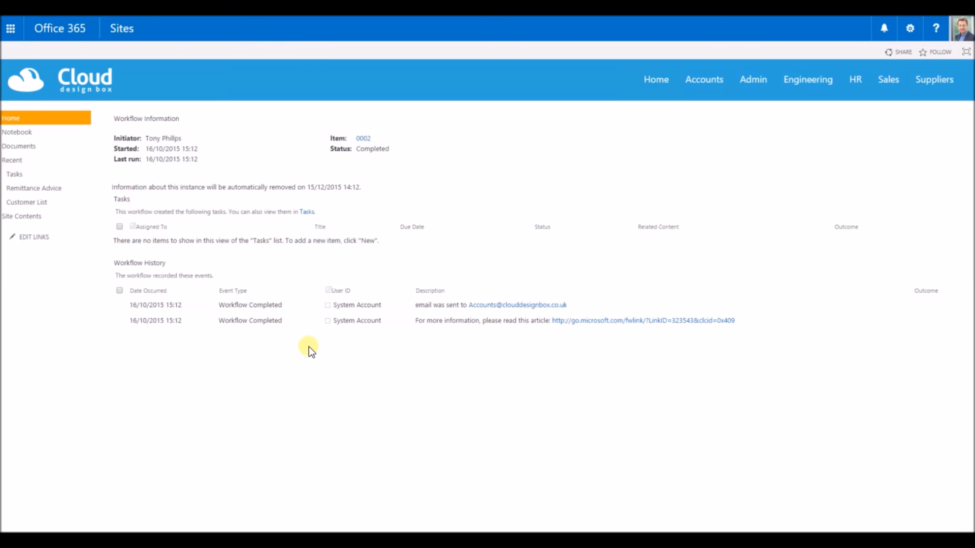
Return to the site's home page, check the company, VAT registration and amount paid in the received Remittance Advice e-mail in Outlook, and close the message.
{"action": "left_click", "coordinate": [53, 121]}
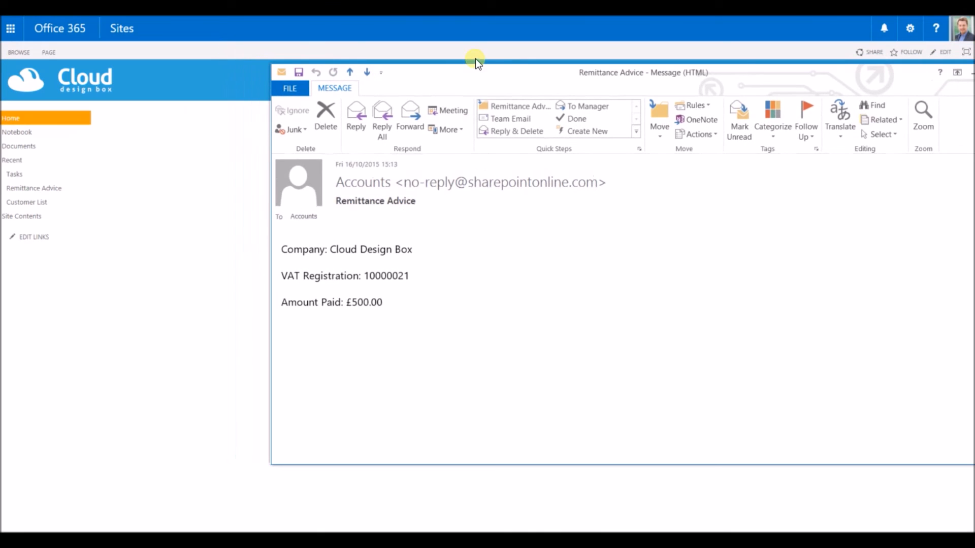
{"action": "left_click_drag", "start_coordinate": [432, 75], "coordinate": [319, 80]}
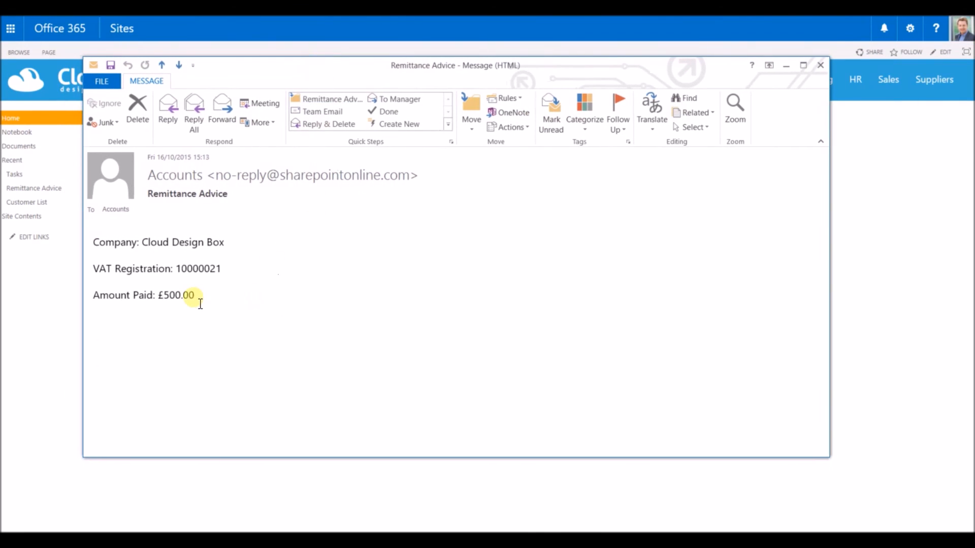
{"action": "left_click_drag", "start_coordinate": [212, 303], "coordinate": [115, 248]}
{"action": "left_click", "coordinate": [349, 263]}
{"action": "left_click", "coordinate": [818, 65]}
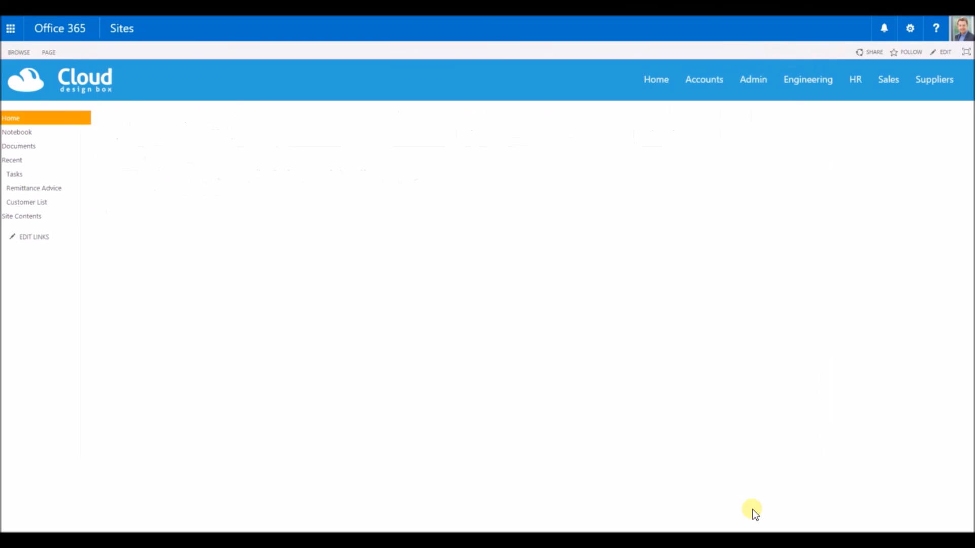